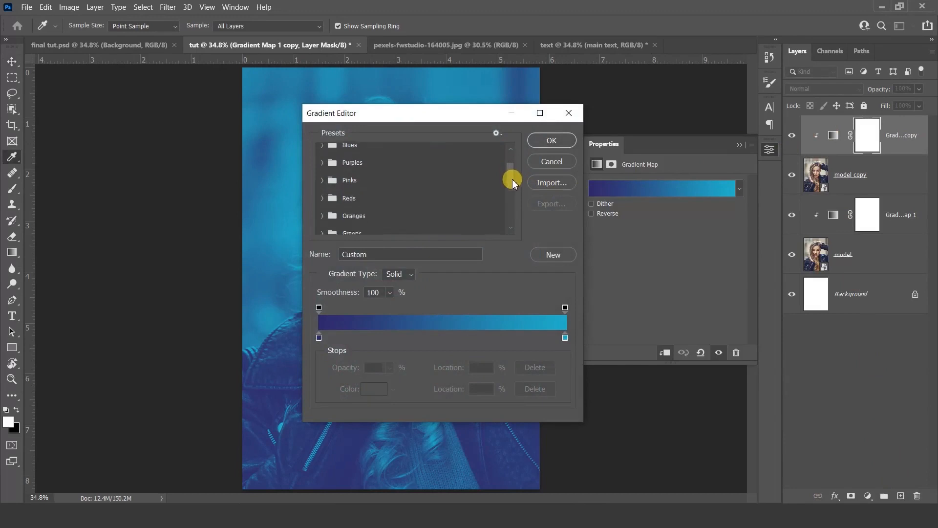
# Step: Apply the saved purple-to-pink gradient preset to the upper gradient map layer
pyautogui.click(406, 226)
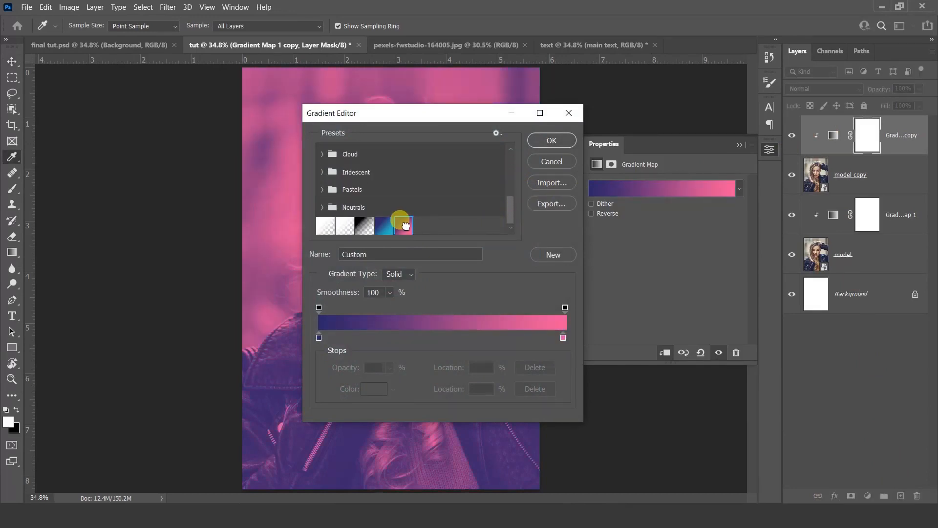
pyautogui.click(551, 141)
pyautogui.click(739, 146)
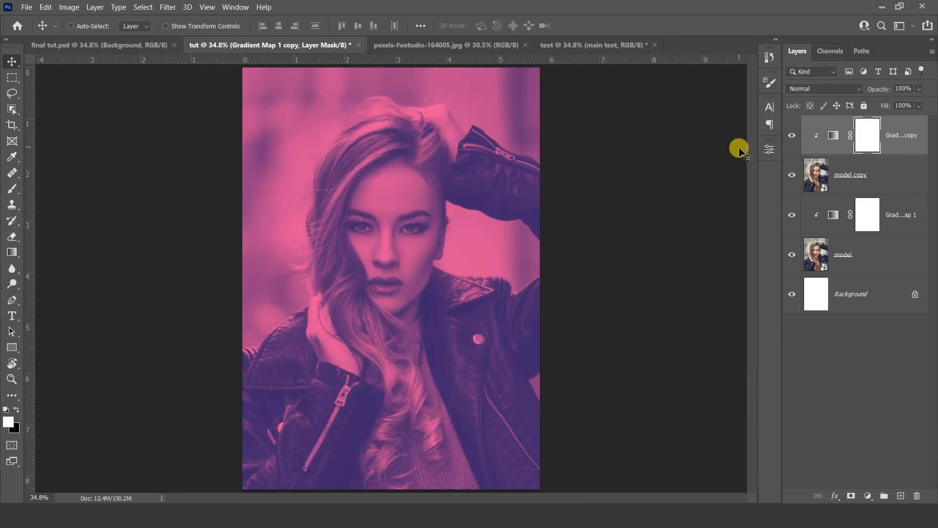
# Step: Draw a white rectangle shape about 6.2 by 1.12 in across the poster's upper edge and shift it slightly downward
pyautogui.click(897, 125)
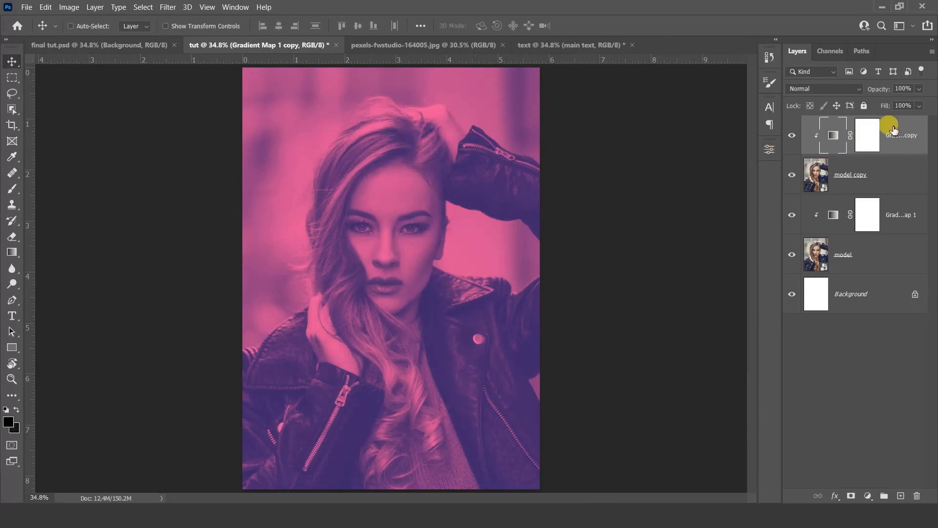
pyautogui.click(13, 347)
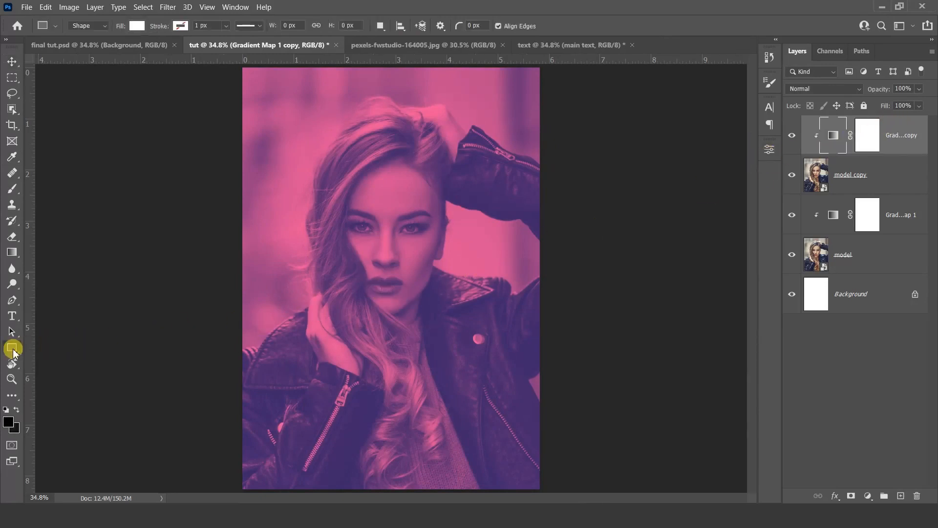
pyautogui.click(98, 25)
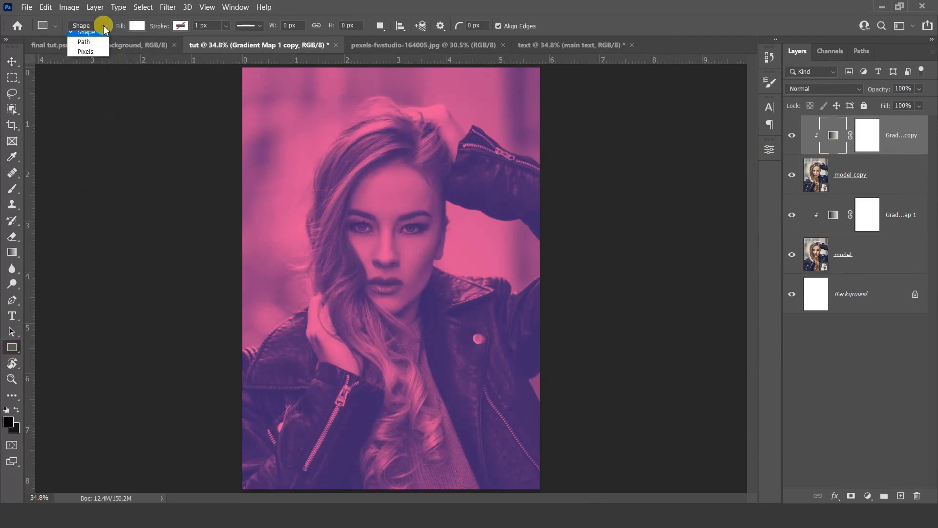
pyautogui.click(98, 37)
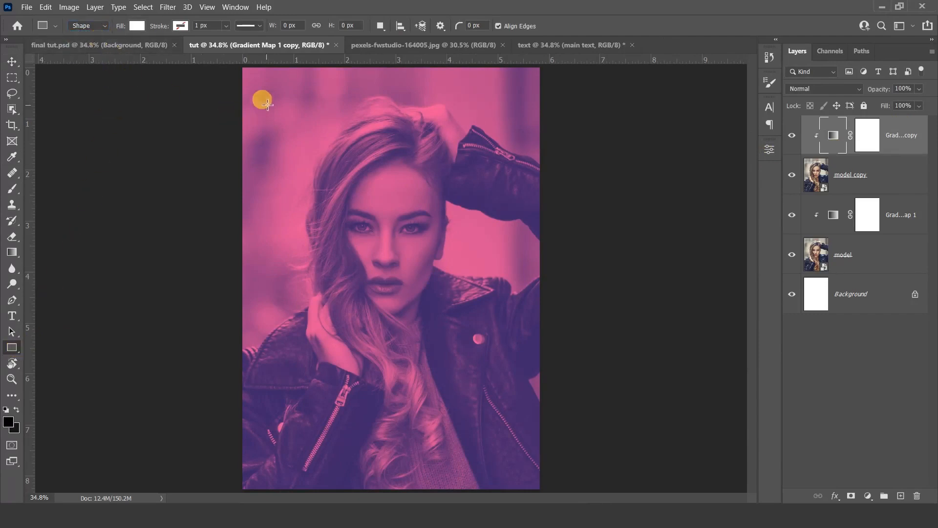
pyautogui.moveTo(244, 75); pyautogui.dragTo(552, 126)
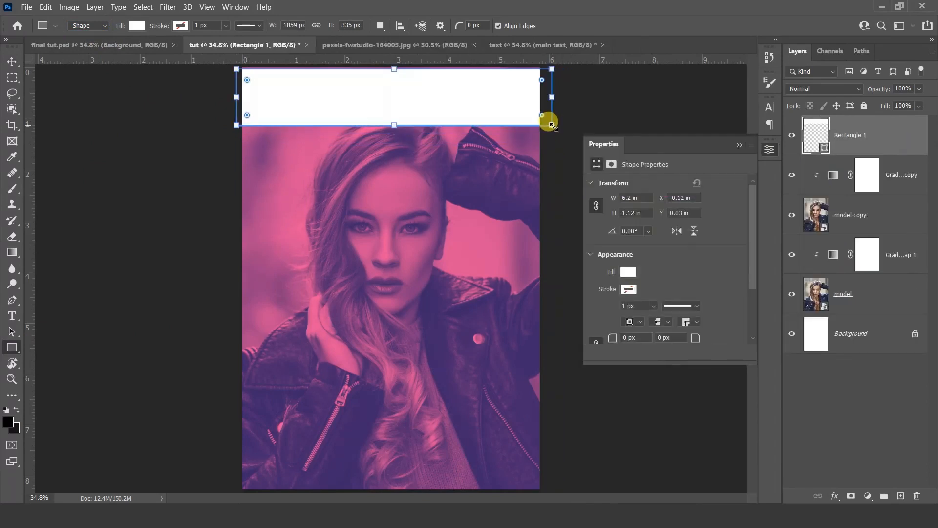
pyautogui.click(738, 146)
pyautogui.press('v')
pyautogui.moveTo(461, 144)
pyautogui.mouseDown()
pyautogui.moveTo(470, 186)
pyautogui.moveTo(460, 143)
pyautogui.mouseUp()
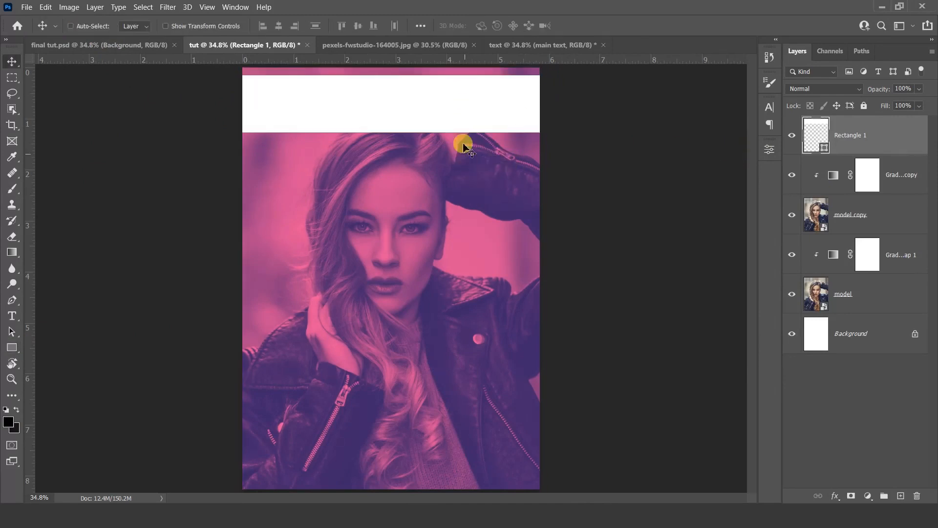
# Step: Place three copies of the white rectangle down the poster with gaps of about 1.09 in, and group all four rectangles
pyautogui.moveTo(462, 106); pyautogui.dragTo(483, 435)
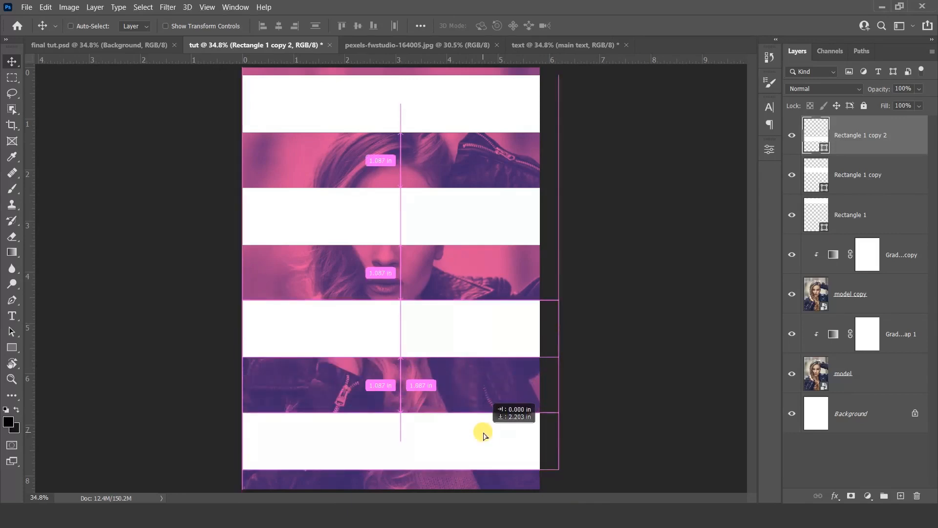
pyautogui.moveTo(484, 435); pyautogui.dragTo(483, 434)
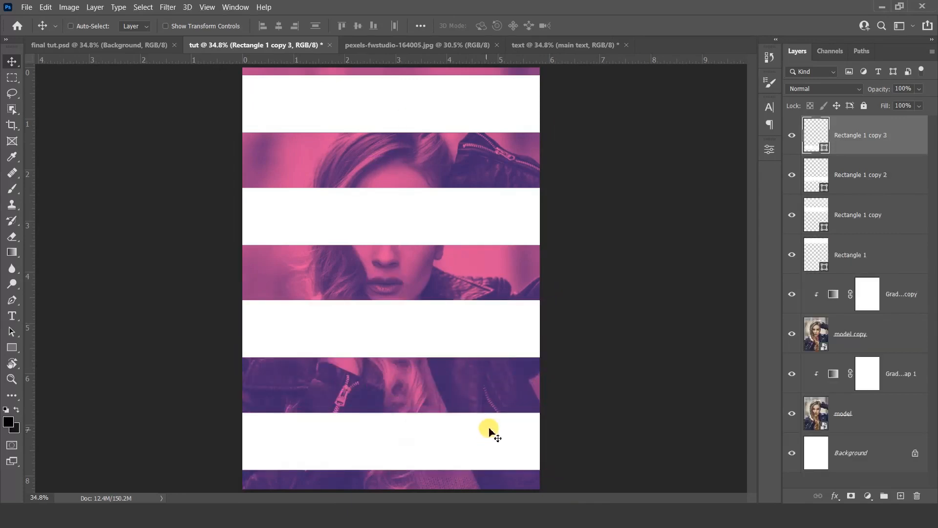
pyautogui.keyDown('shift'); pyautogui.click(870, 251); pyautogui.keyUp('shift')
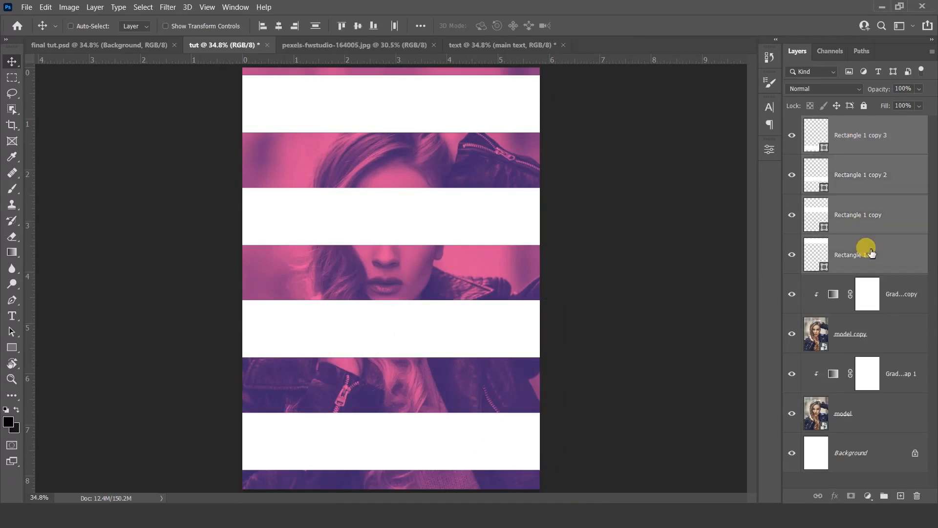
pyautogui.hotkey('ctrl', 'g')
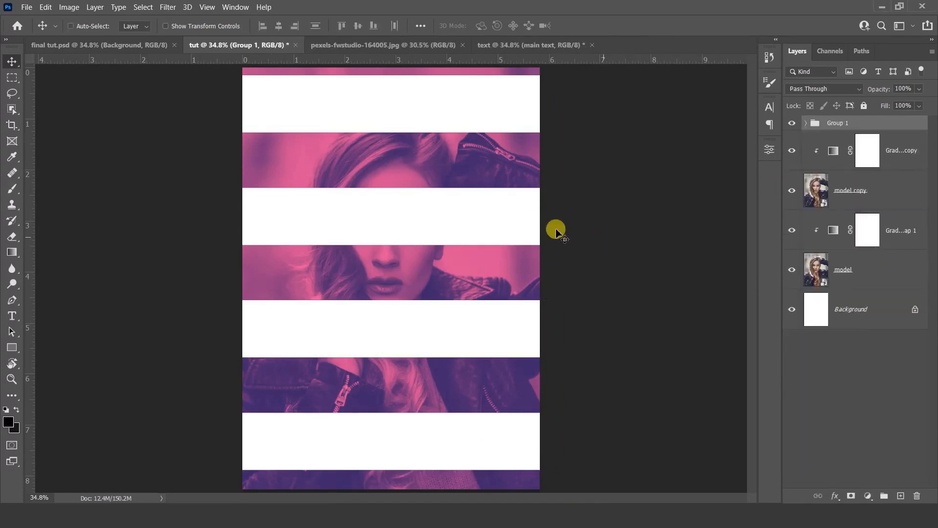
# Step: Widen the stripe group to about 141.8% and rotate it to about -29.26° with Free Transform
pyautogui.scroll(-3, 534, 224)
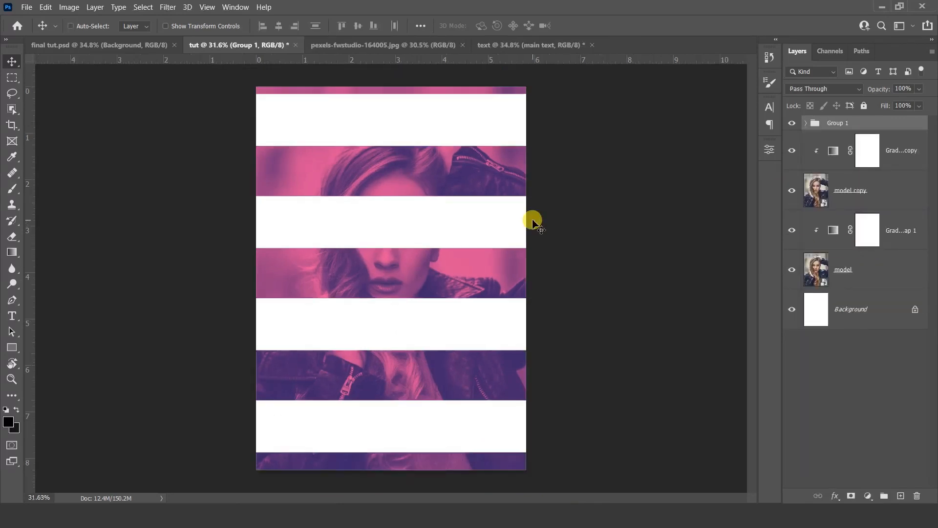
pyautogui.press('ctrl')
pyautogui.hotkey('ctrl', 't')
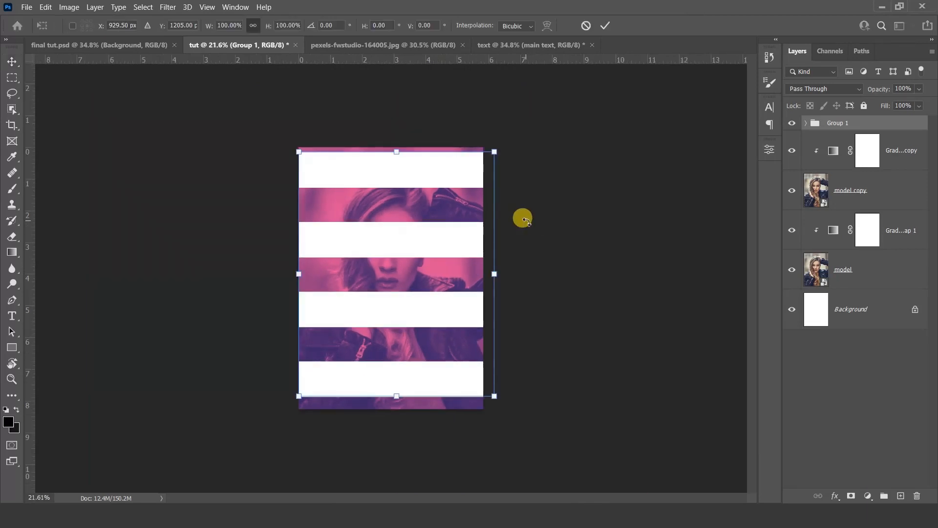
pyautogui.moveTo(495, 274); pyautogui.dragTo(566, 158)
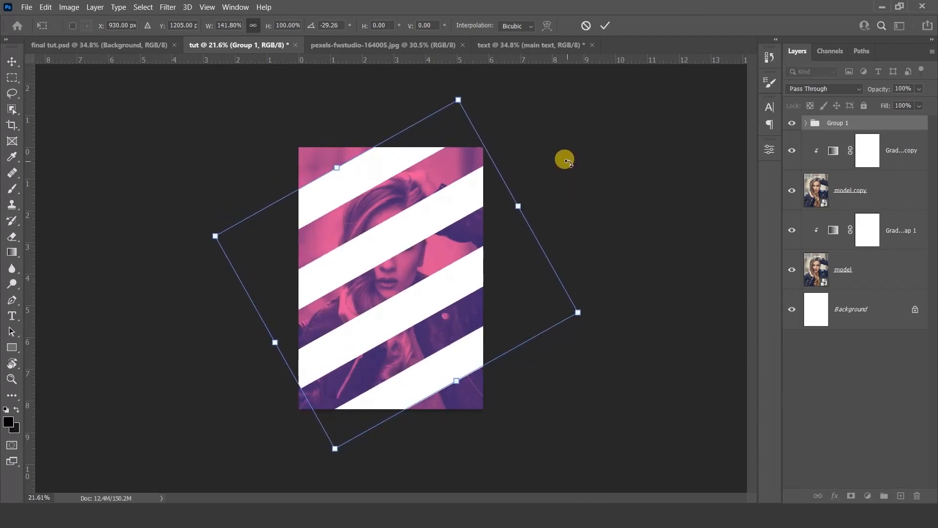
# Step: Enlarge the rotated stripe group to about 155.3% width and 112.5% height, repositioning it so the diagonal stripes span the poster
pyautogui.moveTo(456, 379); pyautogui.dragTo(466, 389)
pyautogui.moveTo(436, 257); pyautogui.dragTo(440, 258)
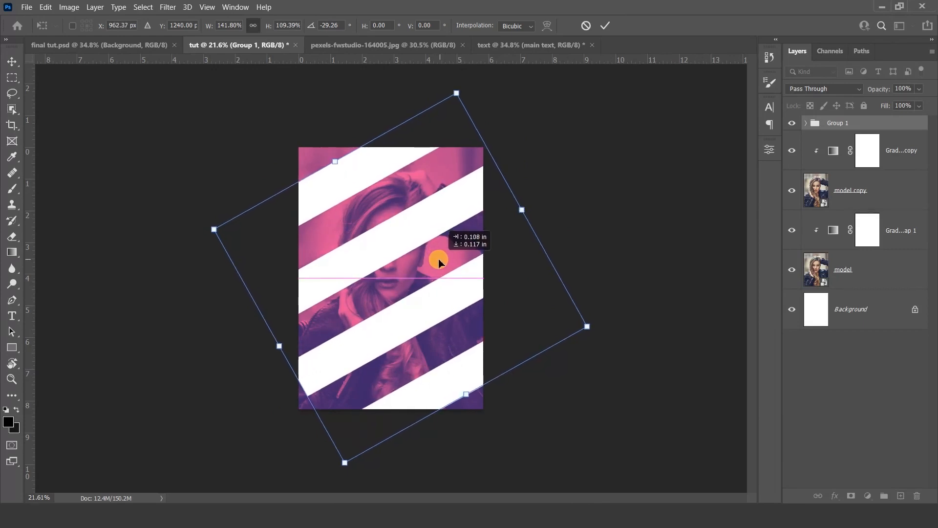
pyautogui.moveTo(456, 92); pyautogui.dragTo(465, 82)
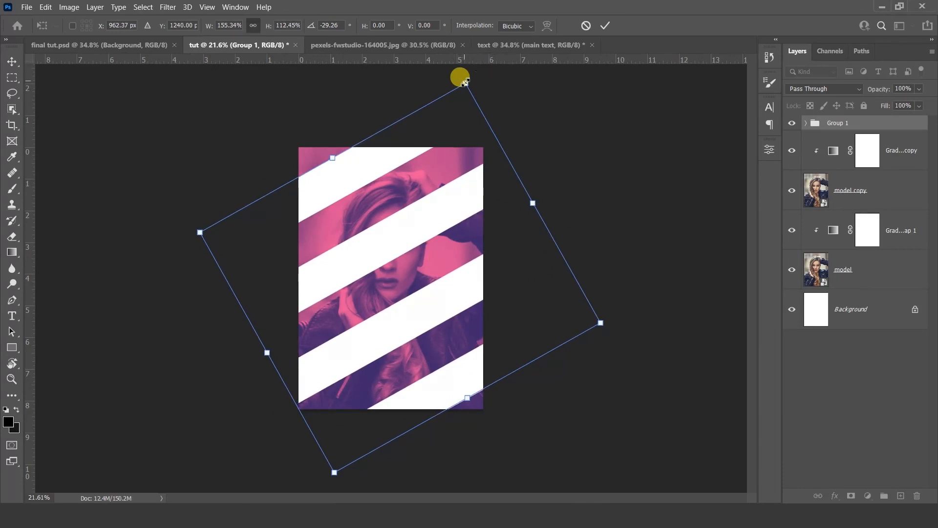
pyautogui.press('Up')
pyautogui.press('Up')
pyautogui.press('Up')
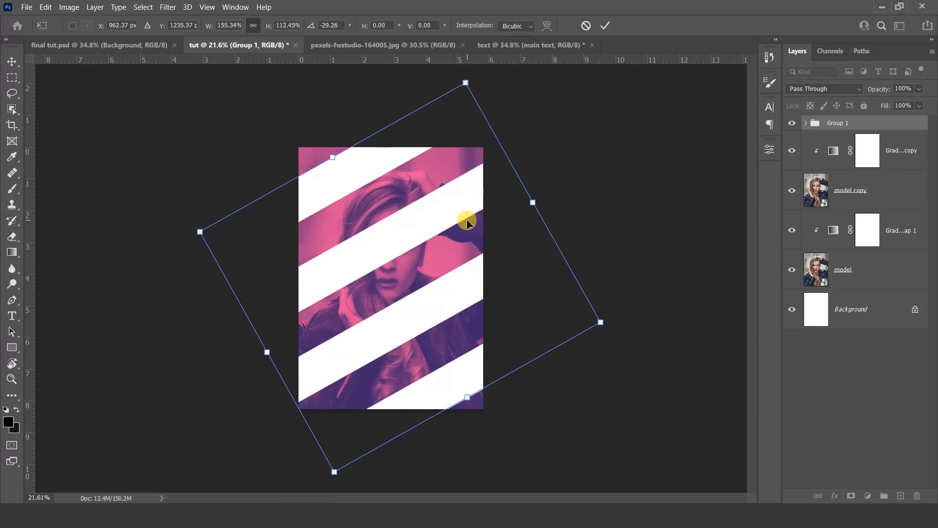
pyautogui.press('Return')
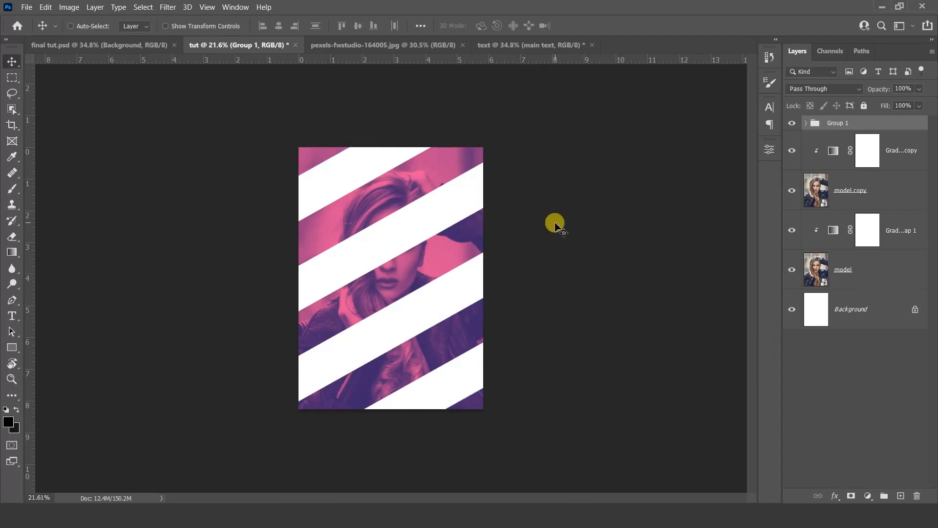
pyautogui.press('ctrl')
pyautogui.hotkey('ctrl', '0')
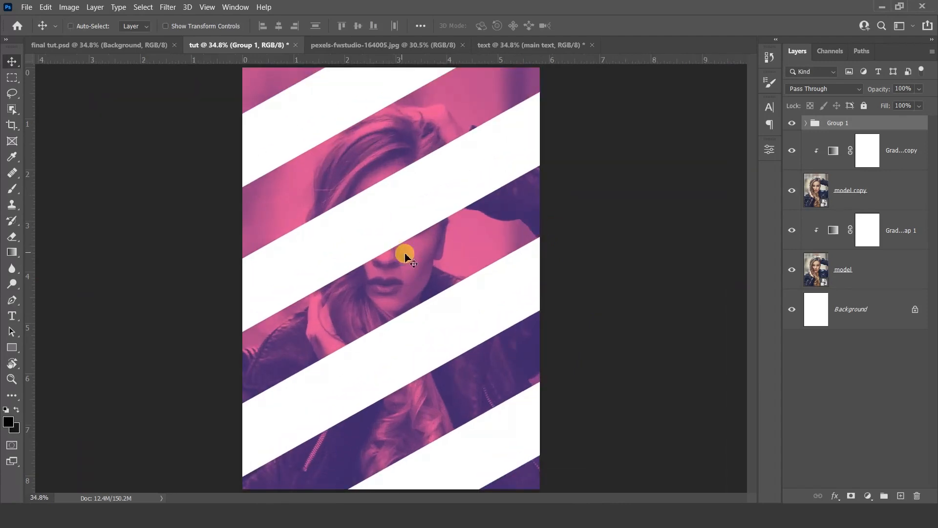
# Step: Move the stripe group beneath the model copy layer and clip model copy to the group
pyautogui.moveTo(855, 127); pyautogui.dragTo(845, 204)
pyautogui.rightClick(876, 170)
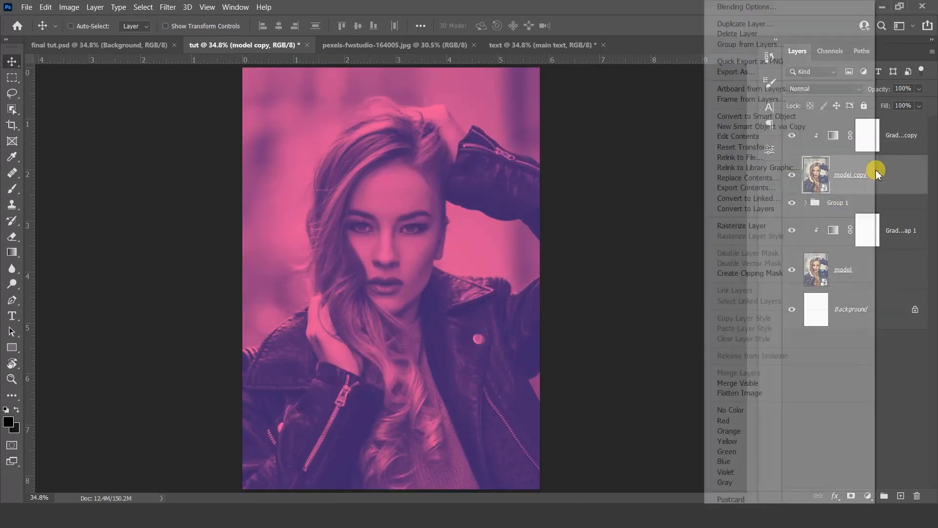
pyautogui.click(771, 272)
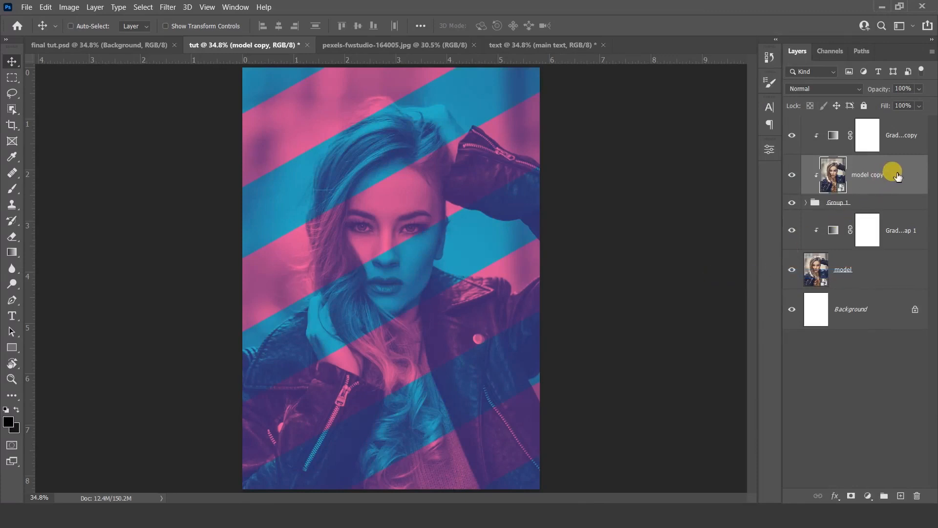
# Step: Bring the wood photo from pexels-fwstudio-164005.jpg into the tut document as the topmost layer, covering the poster
pyautogui.click(911, 130)
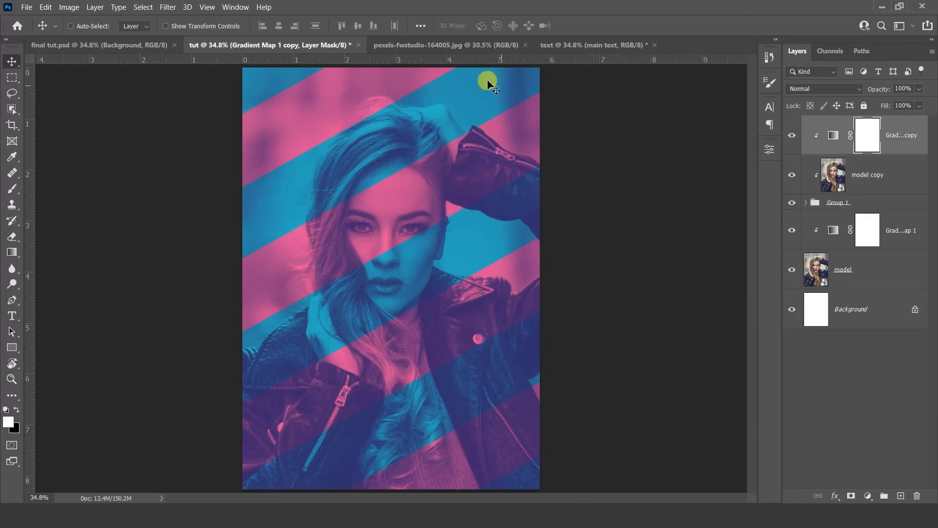
pyautogui.click(443, 45)
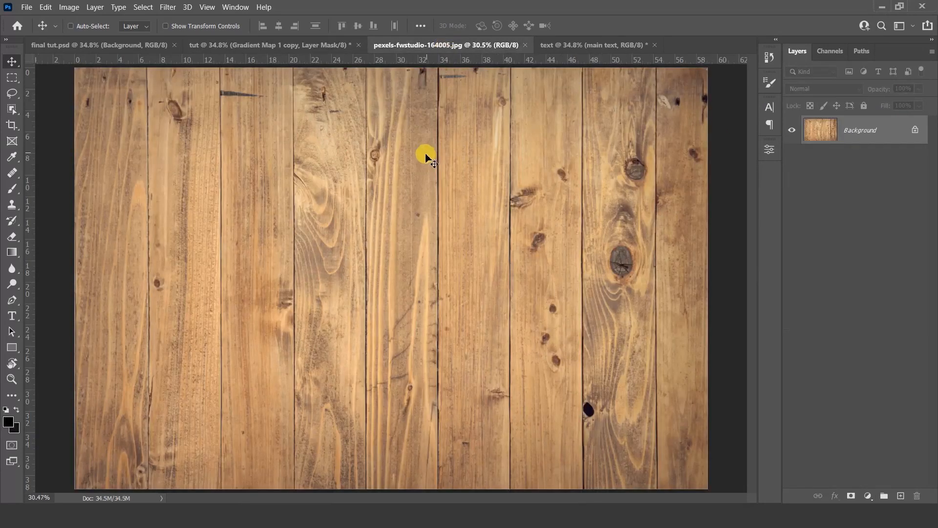
pyautogui.moveTo(313, 146); pyautogui.dragTo(329, 137)
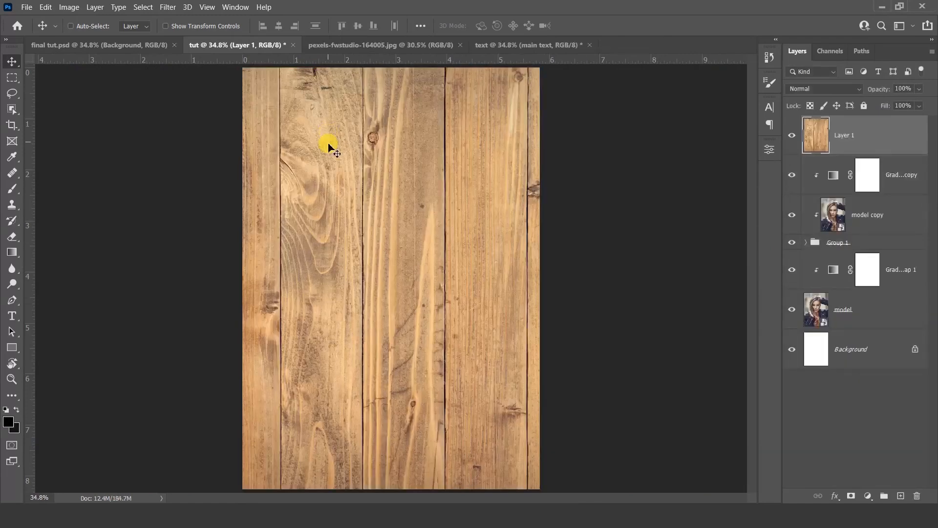
# Step: Rotate the wood texture layer to -90° and scale it to about 65.22% so it just covers the poster
pyautogui.scroll(-3, 420, 248)
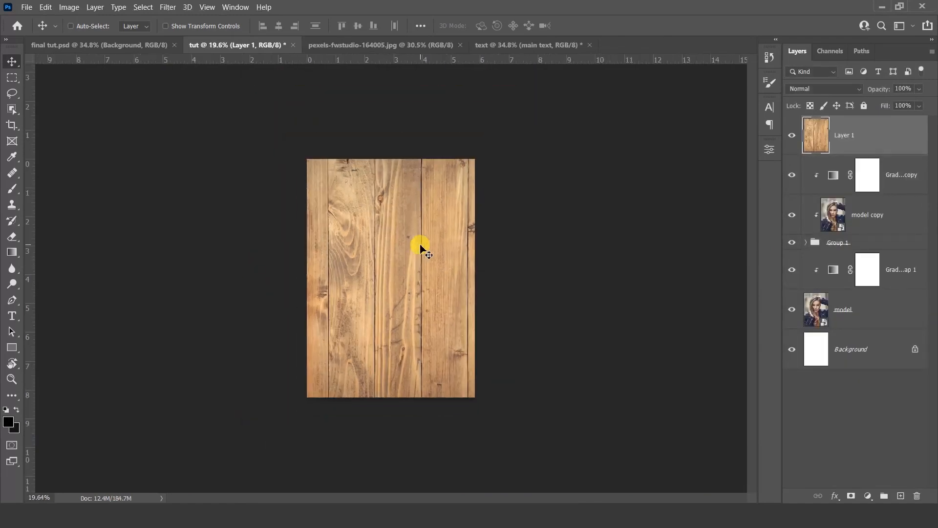
pyautogui.hotkey('ctrl', 't')
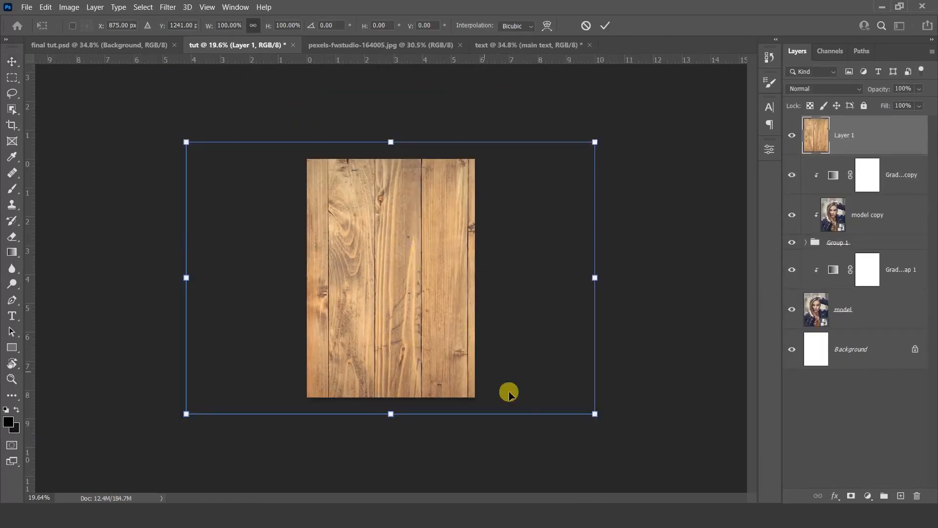
pyautogui.moveTo(539, 442); pyautogui.dragTo(514, 178)
pyautogui.moveTo(525, 73); pyautogui.dragTo(442, 122)
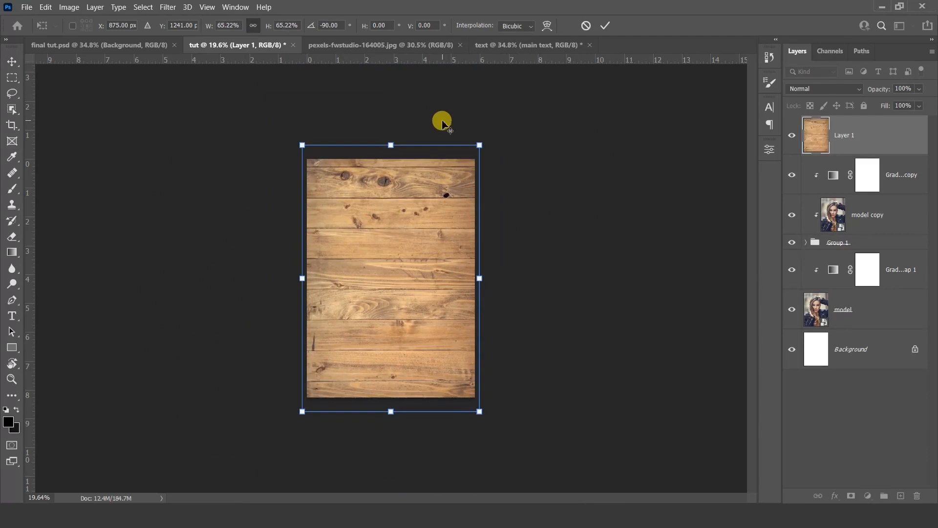
# Step: Flip the wood texture vertically and apply the transformation
pyautogui.rightClick(409, 220)
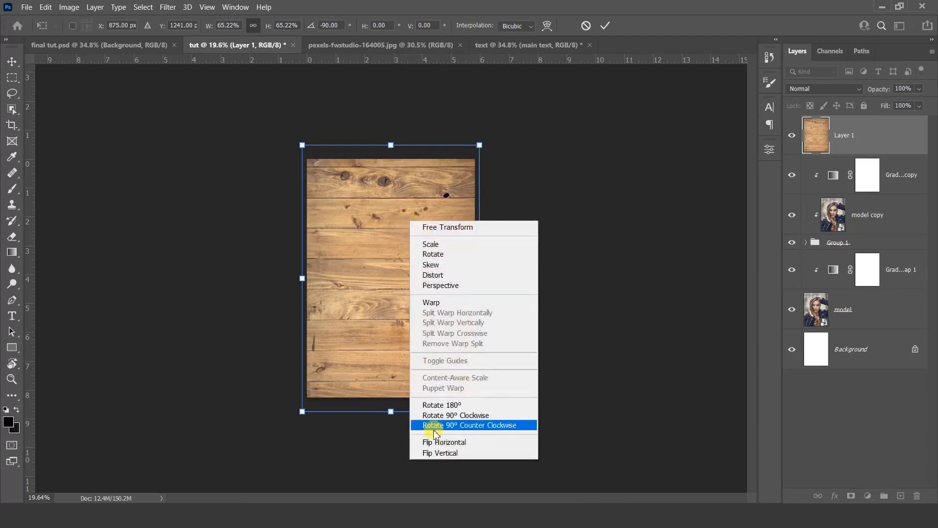
pyautogui.click(437, 450)
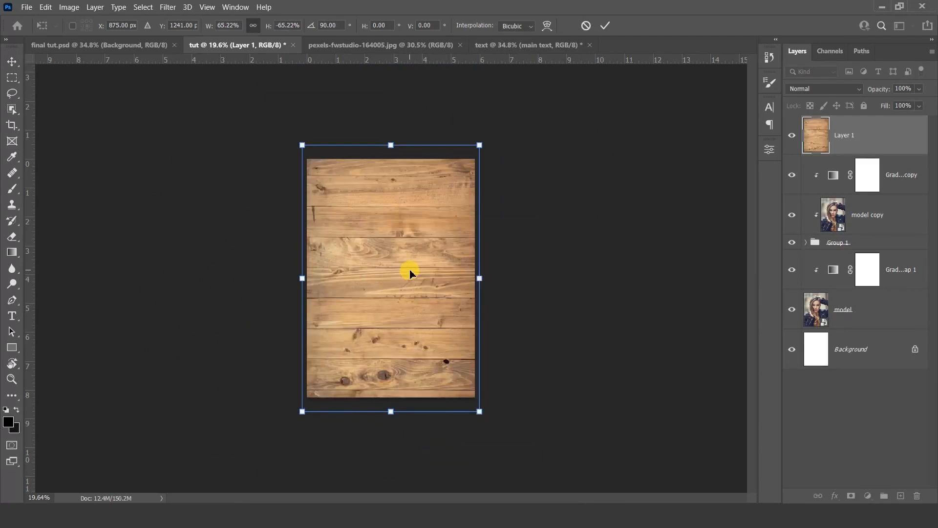
pyautogui.press('Return')
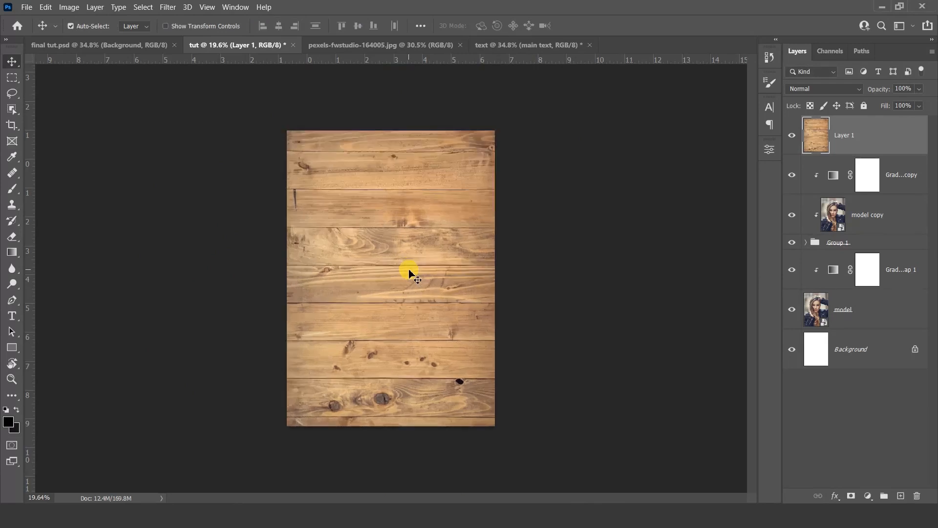
pyautogui.hotkey('ctrl', '0')
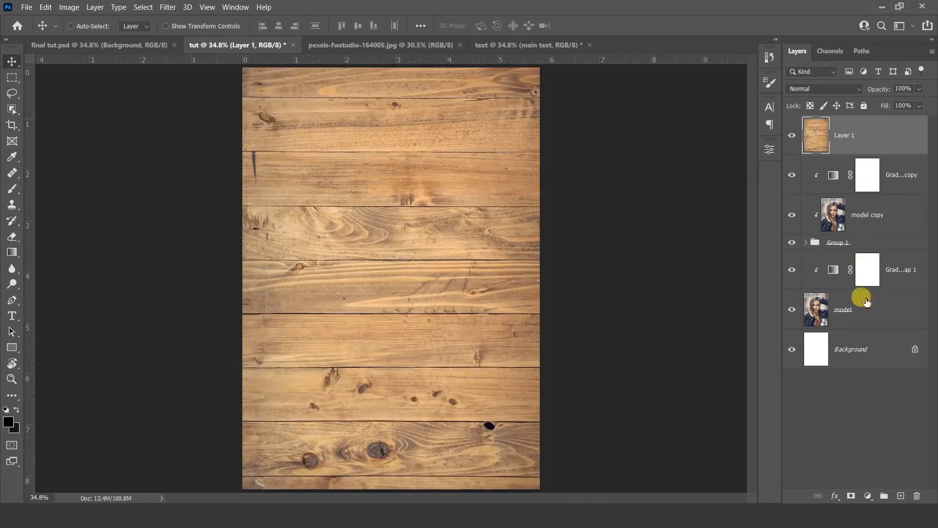
# Step: Add a Black & White adjustment layer above the wood texture and clip it to that layer
pyautogui.click(868, 496)
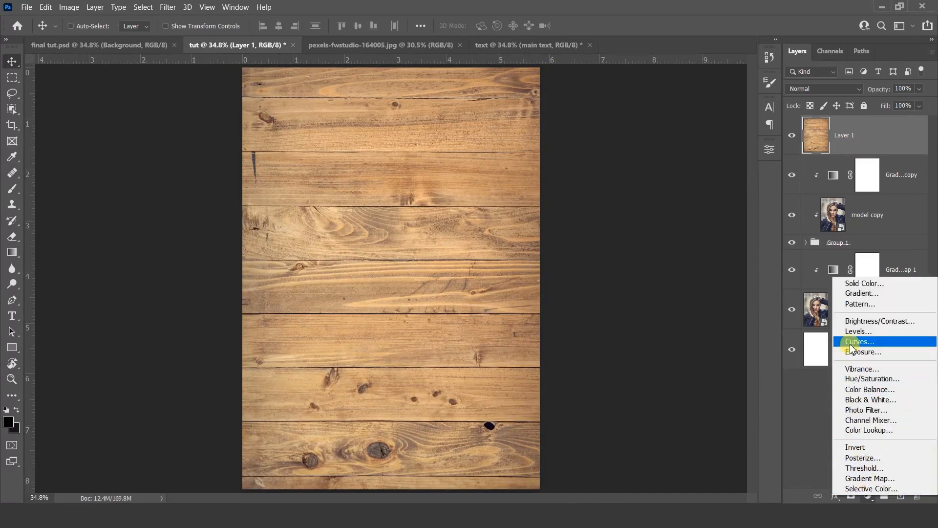
pyautogui.click(858, 398)
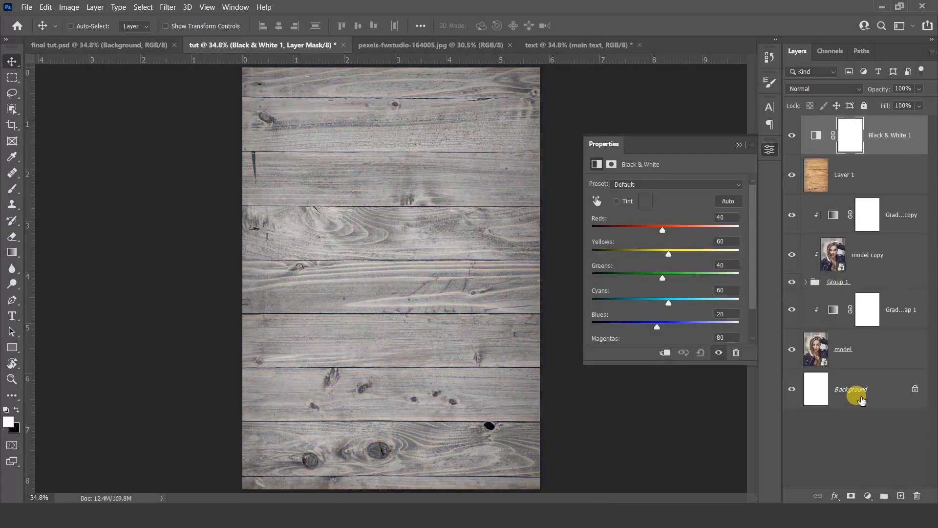
pyautogui.click(666, 353)
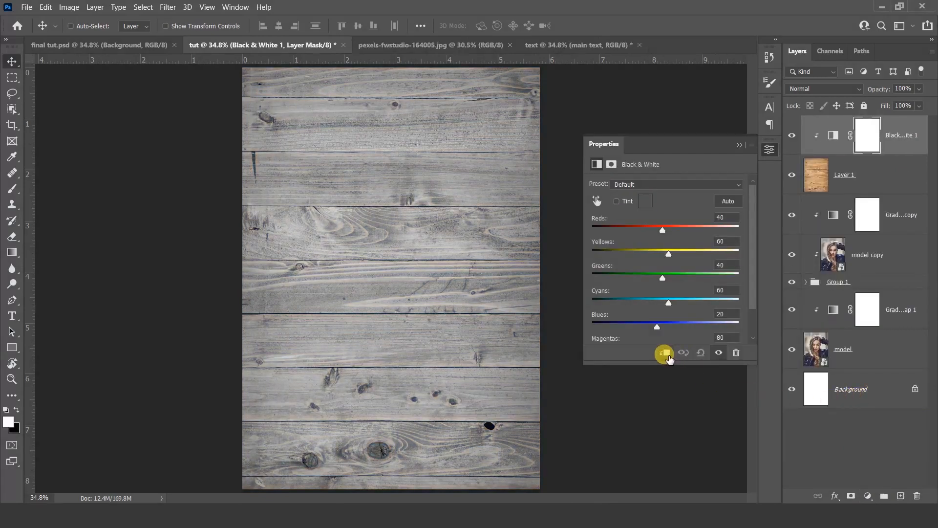
# Step: Add a Levels adjustment layer clipped to the wood texture and raise its shadow input level to 63
pyautogui.click(738, 146)
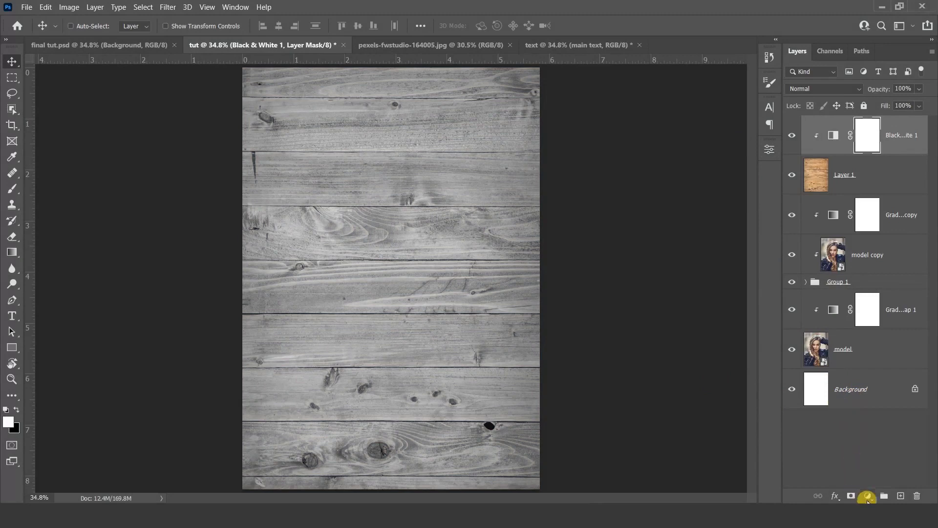
pyautogui.click(867, 497)
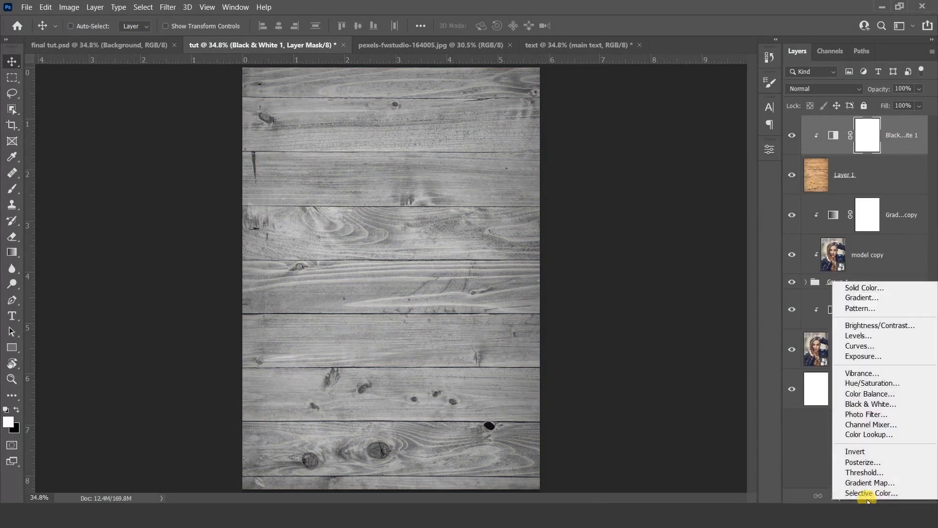
pyautogui.click(855, 336)
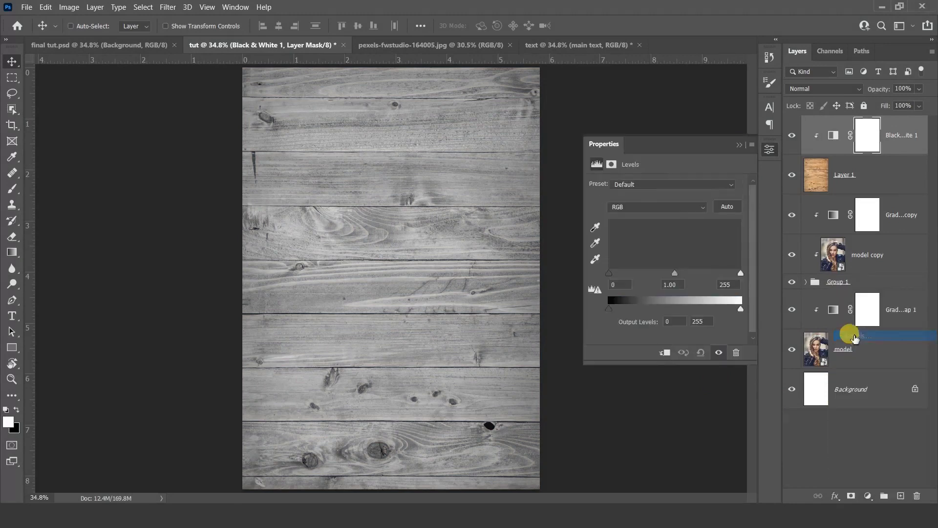
pyautogui.click(666, 353)
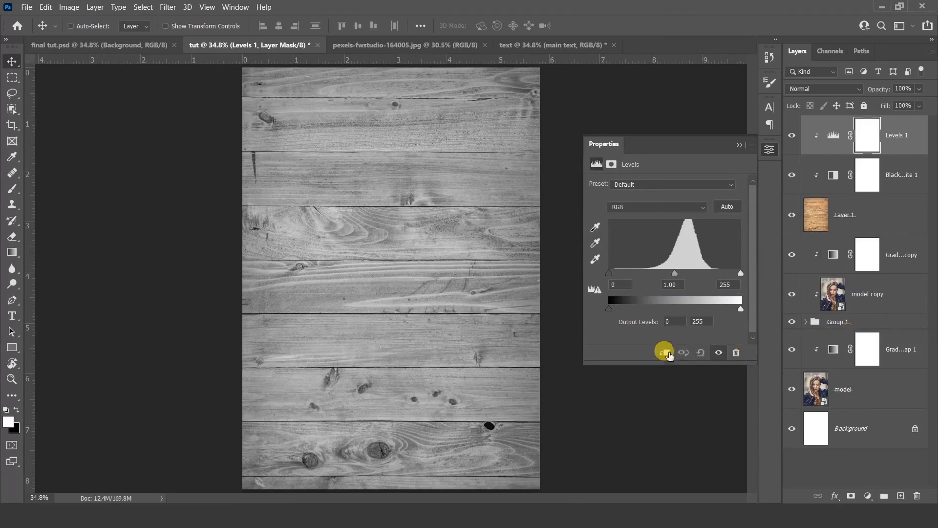
pyautogui.moveTo(614, 278); pyautogui.dragTo(640, 277)
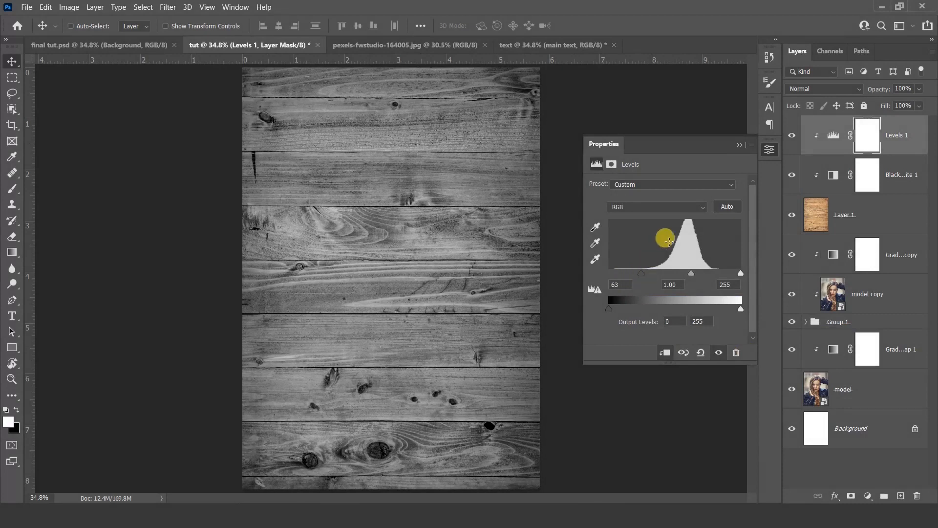
pyautogui.click(739, 147)
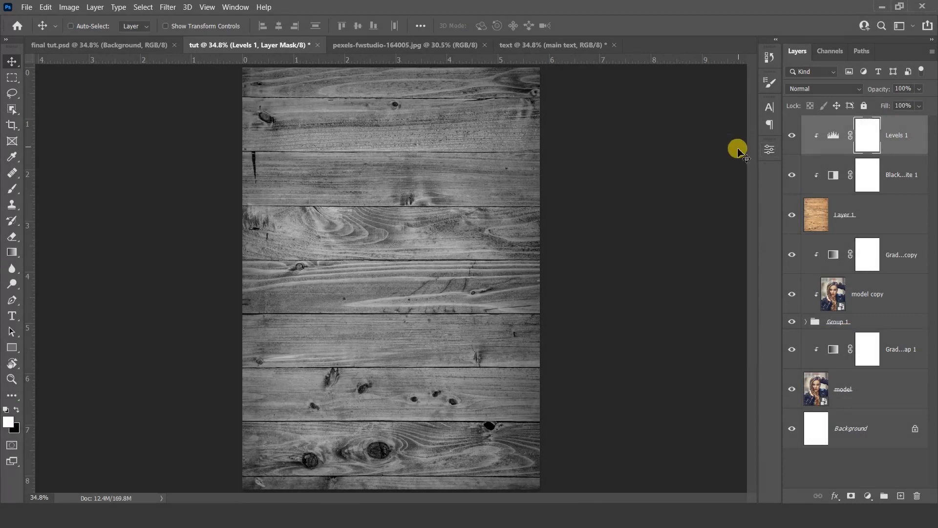
# Step: Add a layer mask to the wood texture layer and invert it to black
pyautogui.click(871, 219)
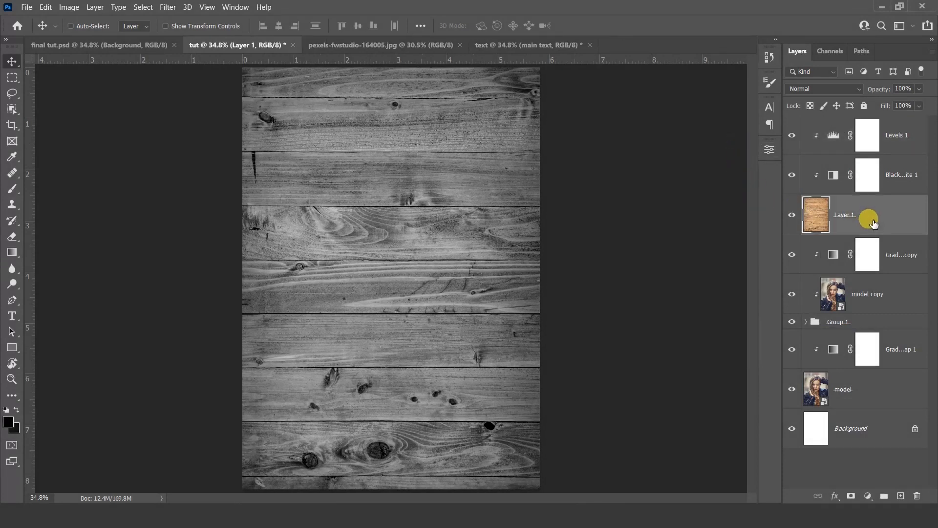
pyautogui.click(850, 496)
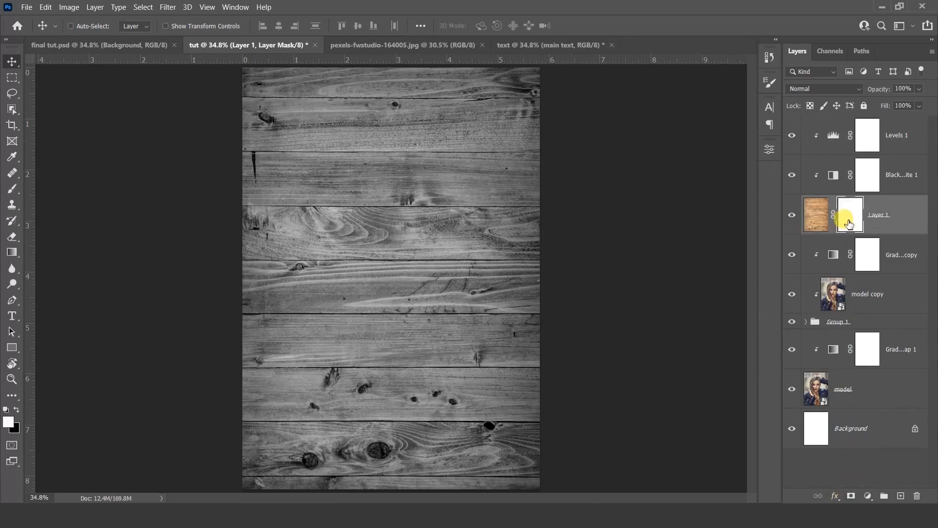
pyautogui.hotkey('ctrl', 'i')
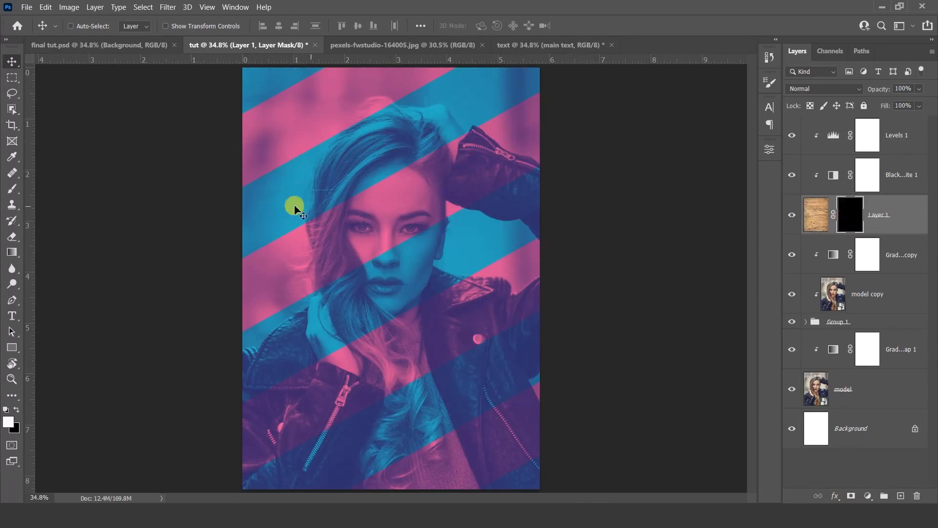
# Step: Paint white on the wood layer's mask with a large soft brush at 30% flow to reveal texture in the poster's upper corners
pyautogui.click(12, 188)
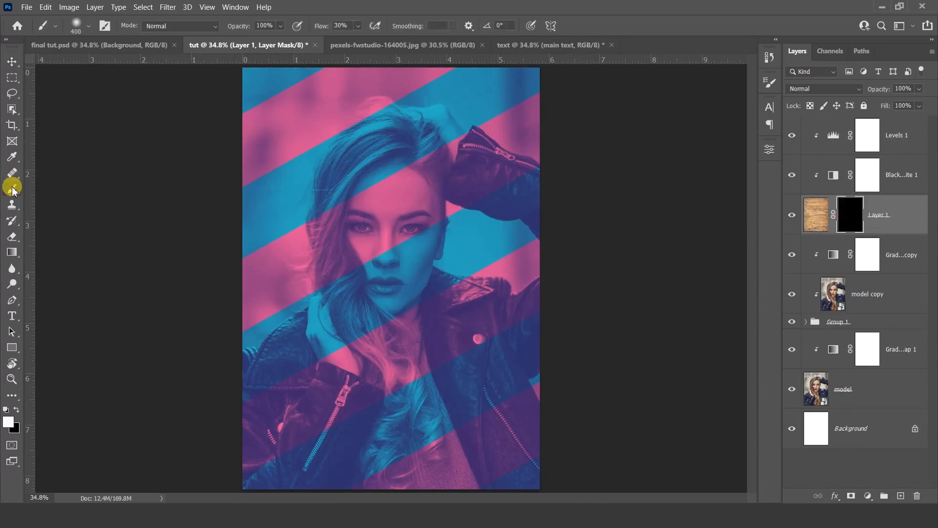
pyautogui.rightClick(275, 98)
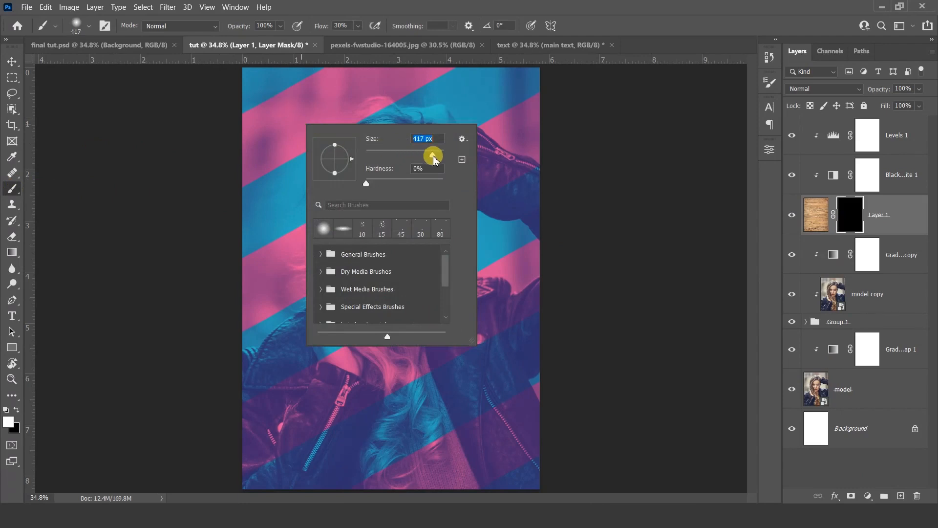
pyautogui.click(405, 130)
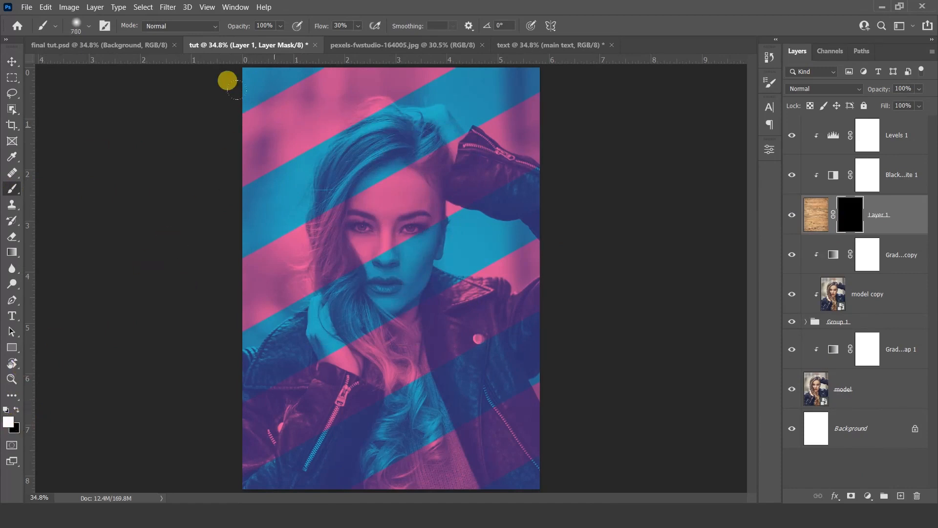
pyautogui.press(']')
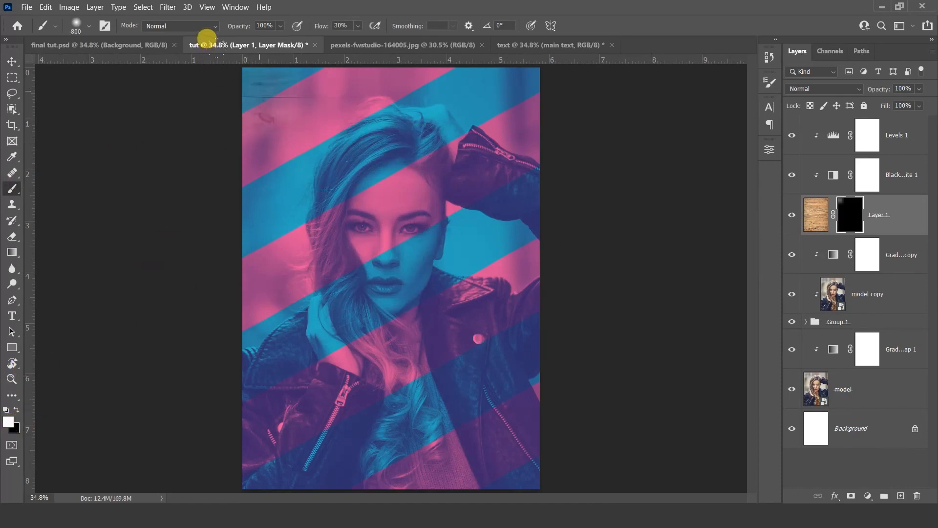
pyautogui.click(257, 148)
pyautogui.click(251, 178)
pyautogui.press('[')
pyautogui.press('[')
pyautogui.click(450, 83)
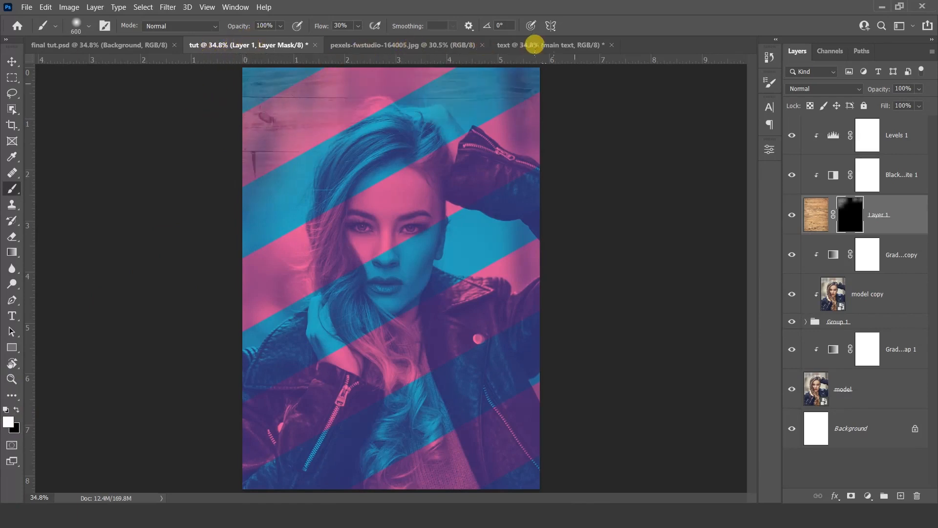
pyautogui.click(535, 94)
# Step: Reduce the brush flow to 9% and paint more wood texture into the mask over the background on both sides of the model's head
pyautogui.press('[')
pyautogui.click(359, 26)
pyautogui.click(259, 151)
pyautogui.press(']')
pyautogui.press(']')
pyautogui.press(']')
pyautogui.click(171, 211)
pyautogui.press('[')
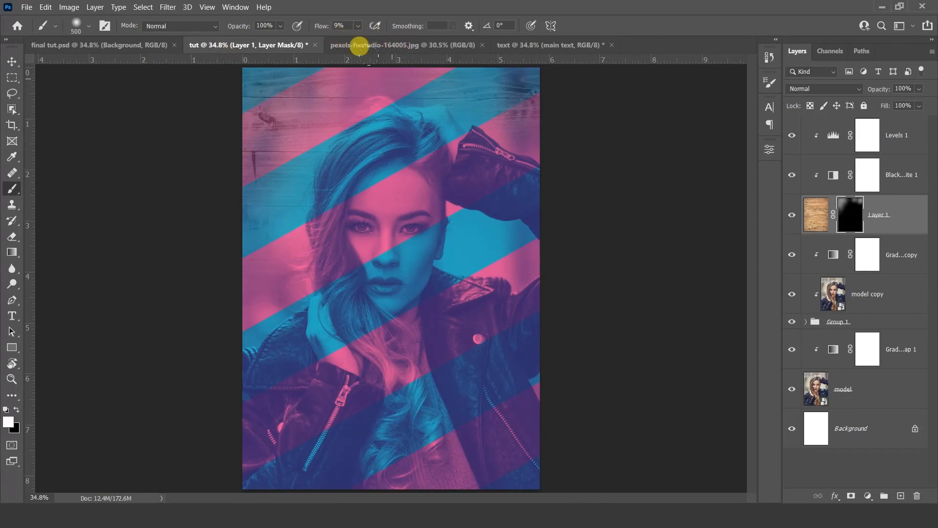
pyautogui.press('[')
pyautogui.moveTo(460, 220); pyautogui.dragTo(540, 241)
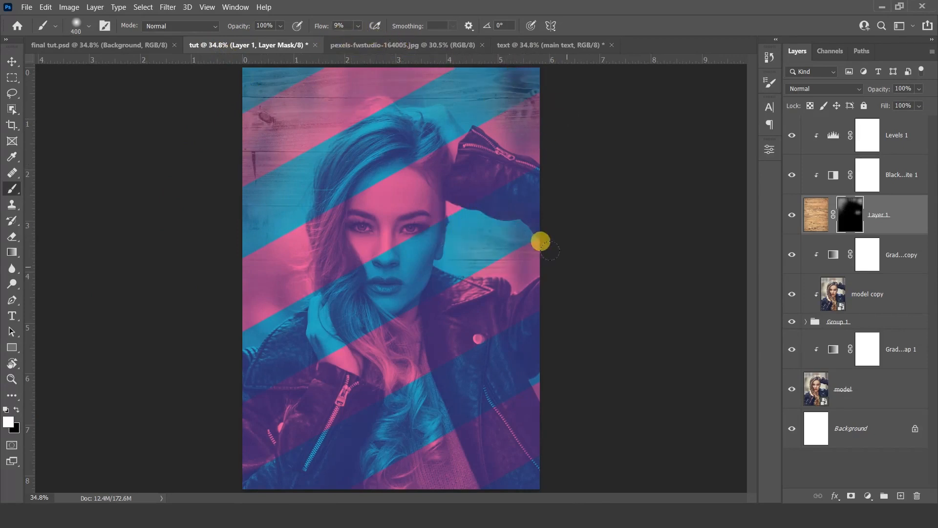
pyautogui.press(']')
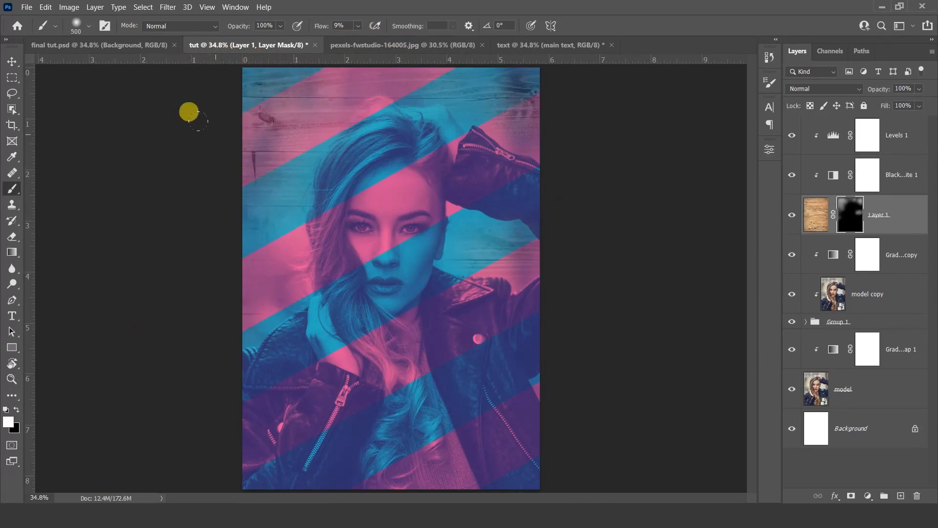
pyautogui.press('v')
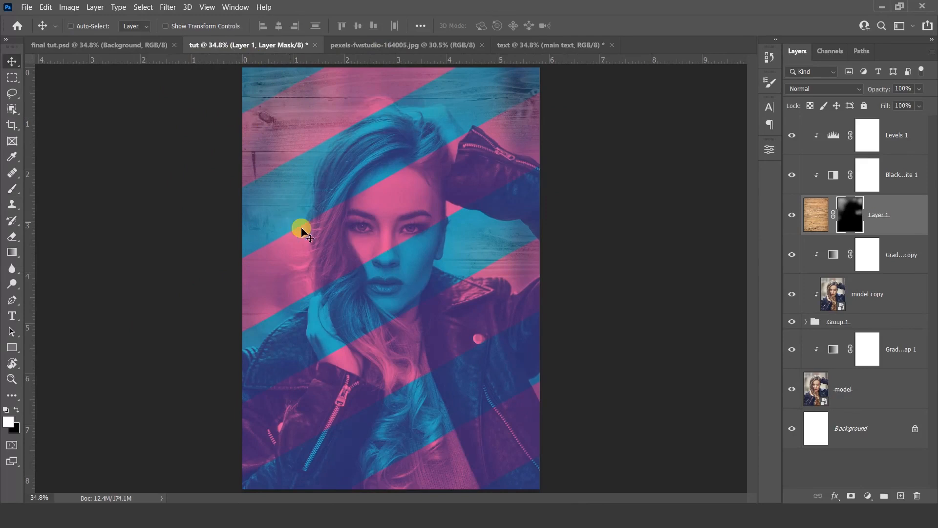
# Step: Set the wood texture layer's blend mode to Linear Light and its opacity to 39%
pyautogui.click(802, 90)
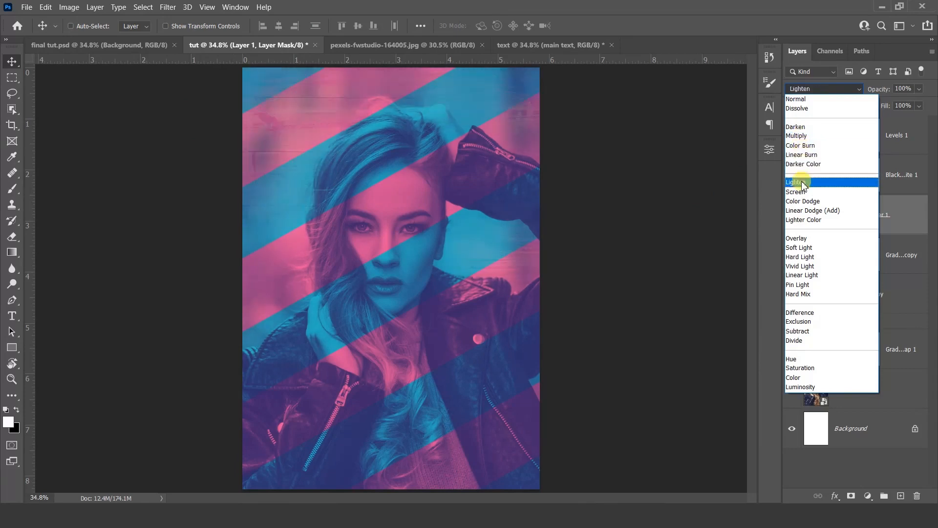
pyautogui.click(813, 276)
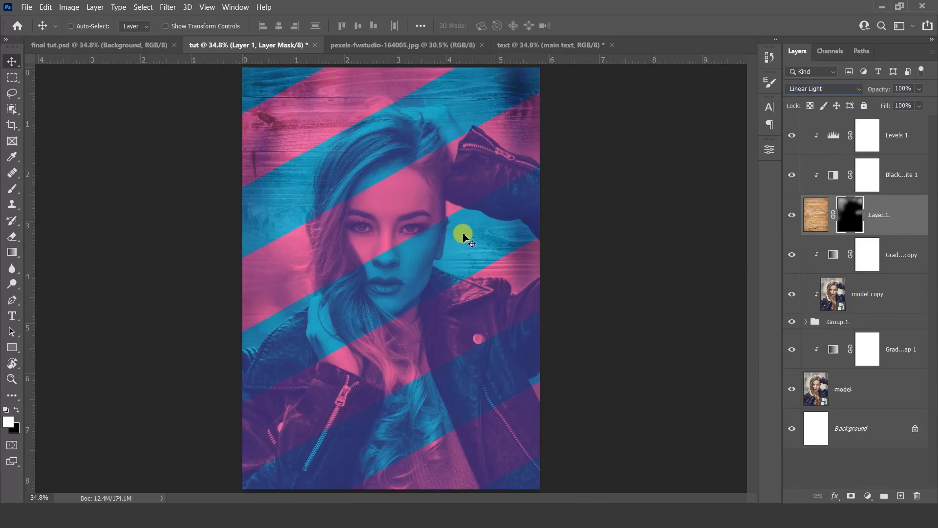
pyautogui.press('b')
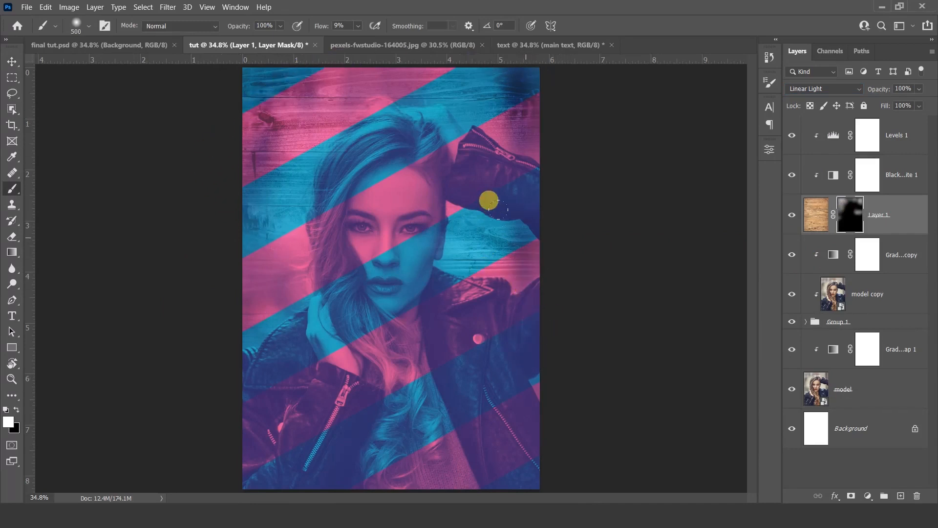
pyautogui.press('v')
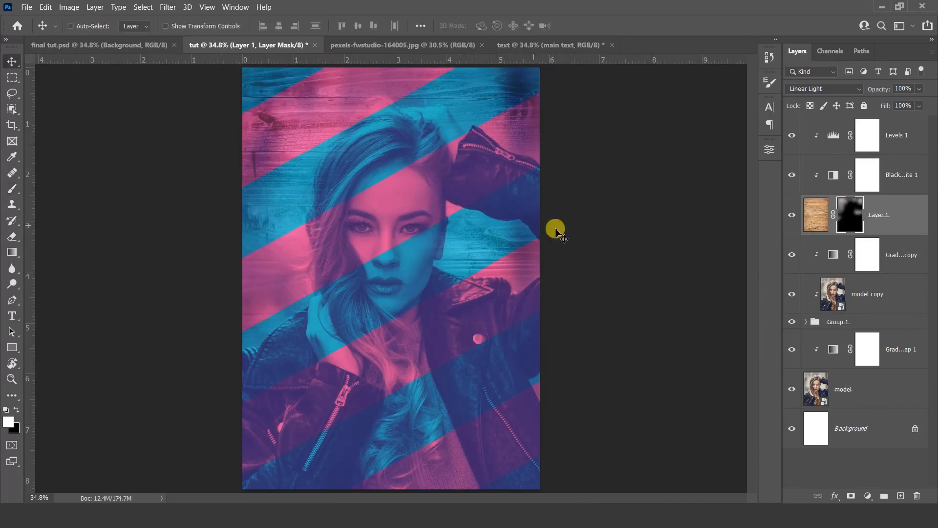
pyautogui.click(919, 89)
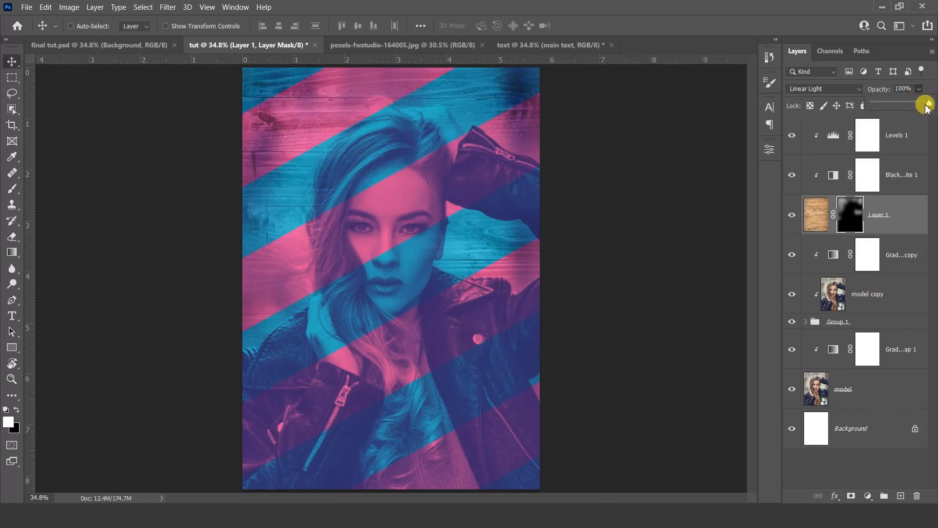
pyautogui.moveTo(921, 105); pyautogui.dragTo(905, 102)
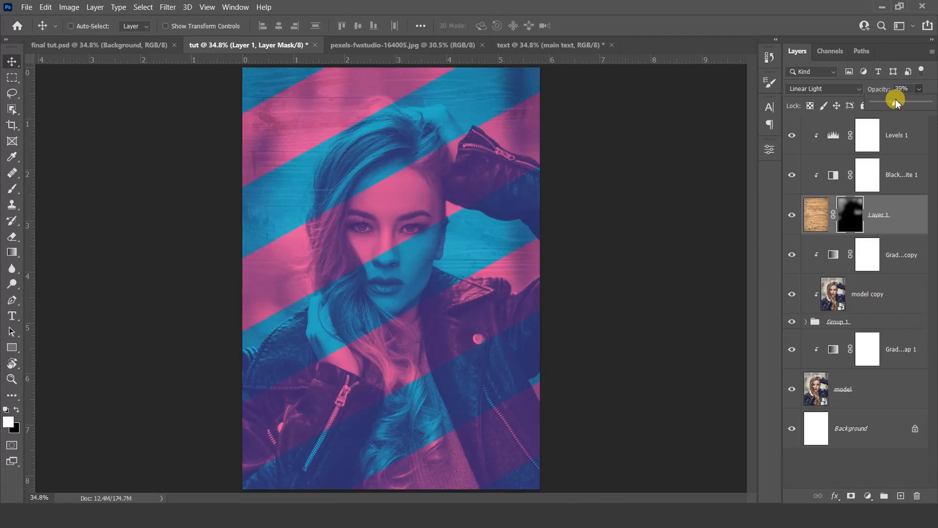
# Step: Add a Curves adjustment layer above Levels 1 and place a slightly raised point on the upper part of the curve
pyautogui.click(914, 136)
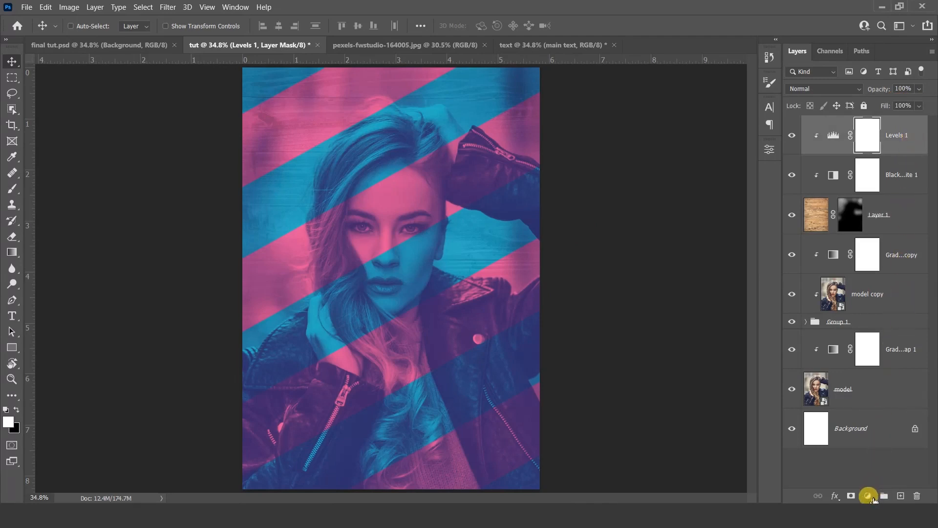
pyautogui.click(868, 496)
pyautogui.click(859, 345)
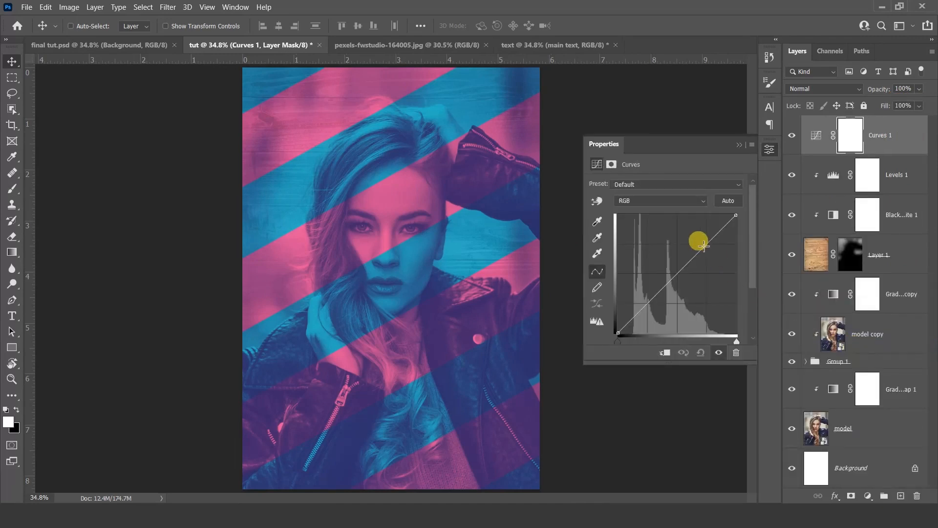
pyautogui.click(702, 244)
pyautogui.moveTo(703, 244); pyautogui.dragTo(703, 243)
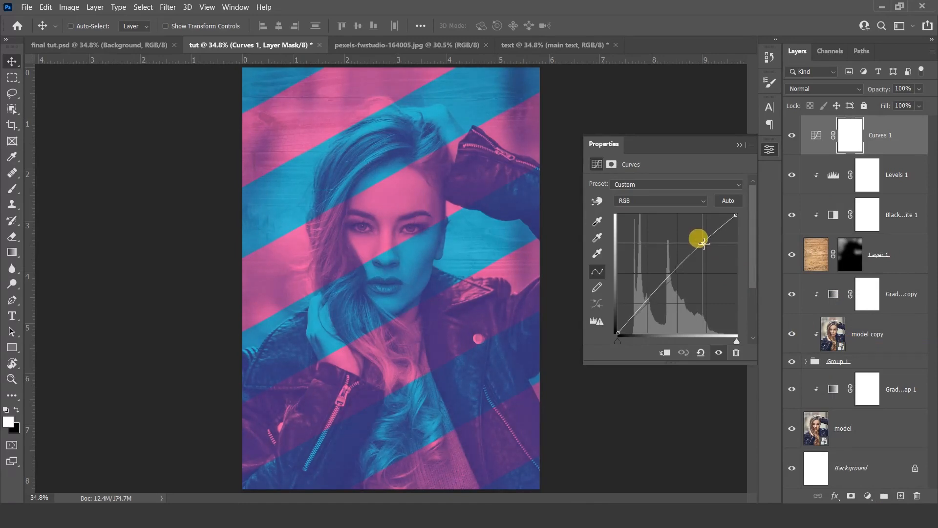
# Step: Set the curve point's input to 166 and its output to 183
pyautogui.moveTo(751, 253); pyautogui.dragTo(750, 276)
pyautogui.moveTo(670, 324); pyautogui.dragTo(614, 323)
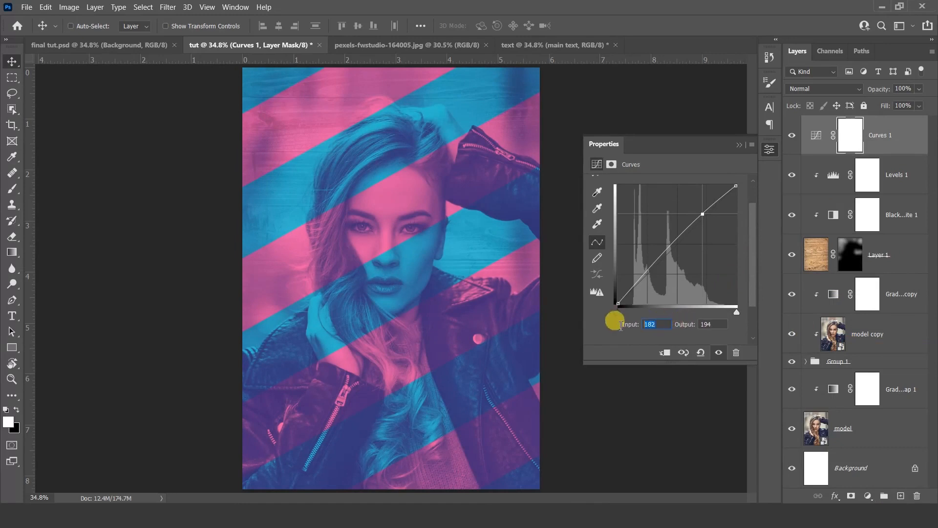
pyautogui.write('1')
pyautogui.click(607, 324)
pyautogui.write('66')
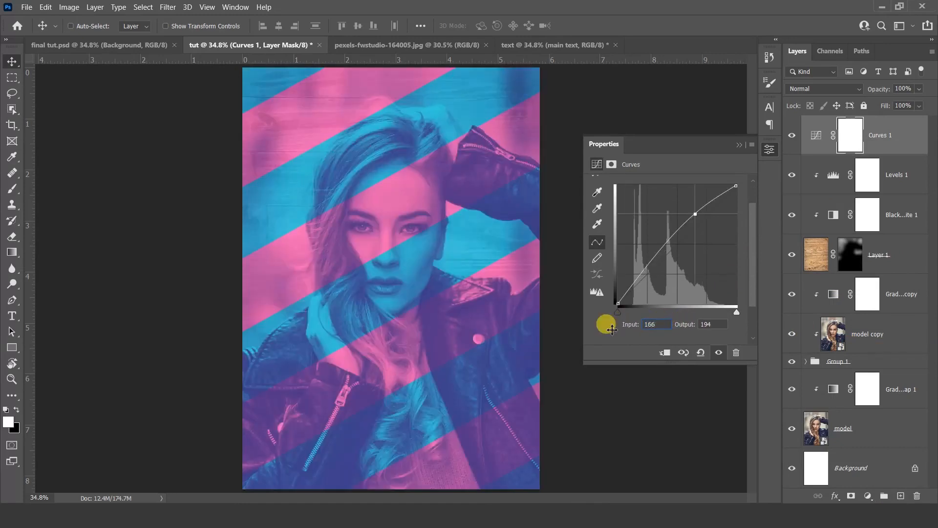
pyautogui.moveTo(718, 323); pyautogui.dragTo(697, 324)
pyautogui.write('183')
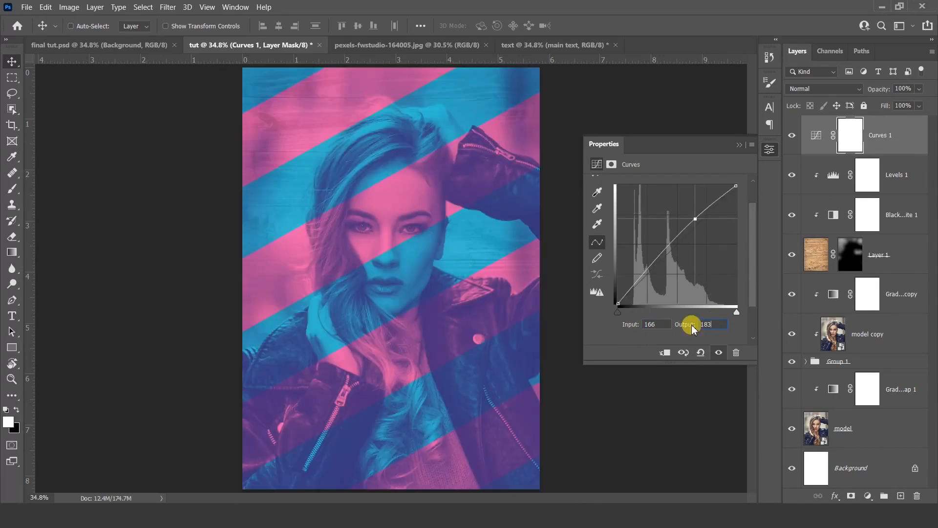
pyautogui.click(739, 145)
# Step: Set the Curves adjustment layer's opacity to 60%
pyautogui.click(892, 88)
pyautogui.write('60')
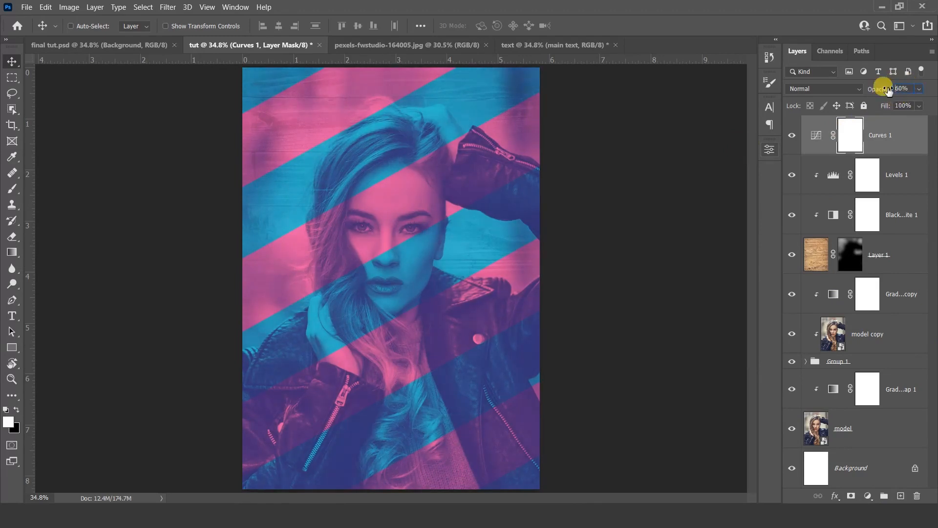
pyautogui.click(901, 131)
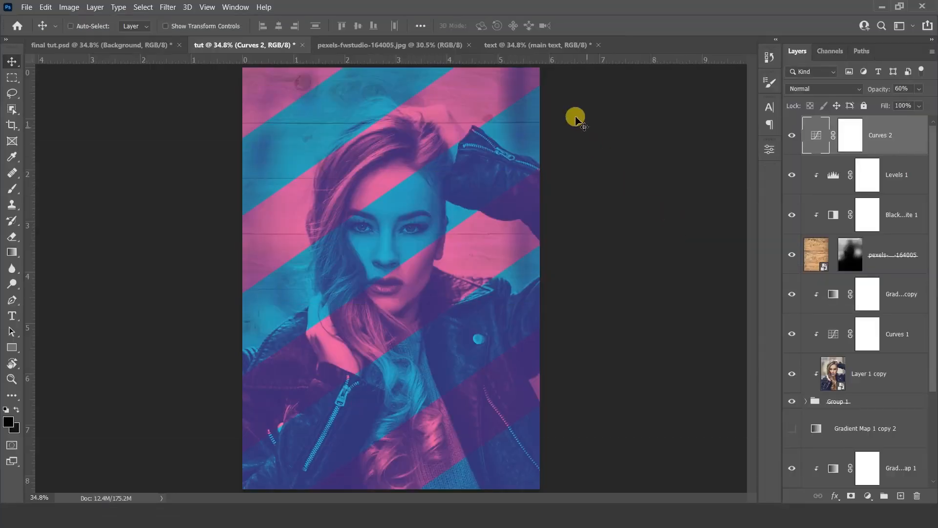
# Step: Copy the footer group from the text document into the tut document as the topmost group, along the poster's lower edge
pyautogui.click(544, 44)
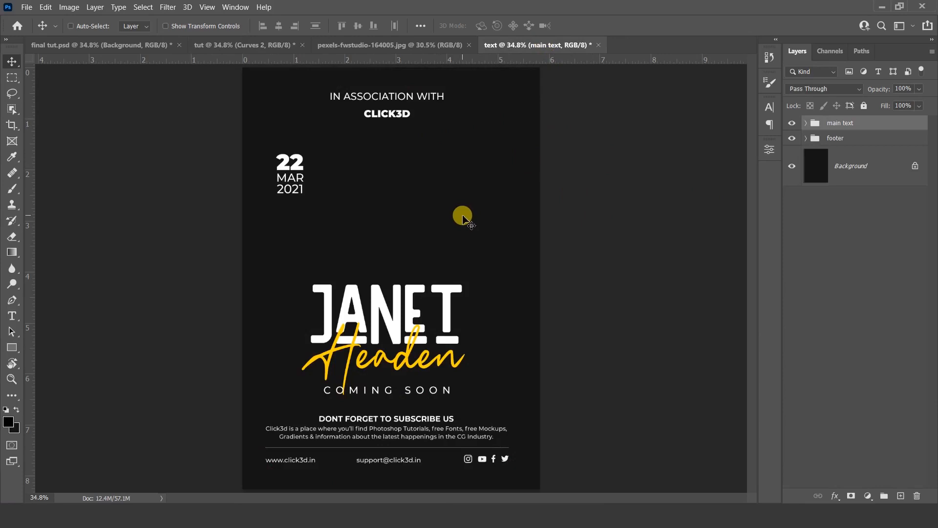
pyautogui.click(835, 139)
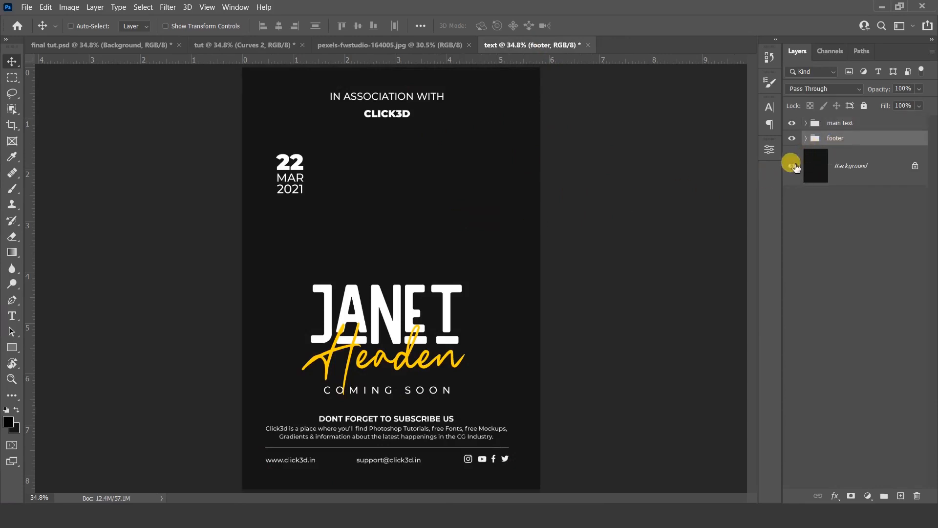
pyautogui.moveTo(360, 262); pyautogui.dragTo(367, 243)
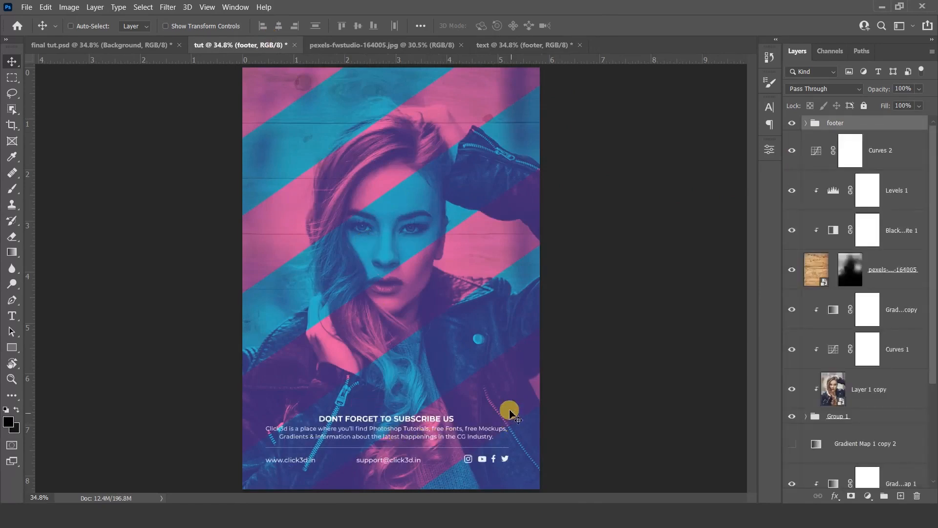
# Step: Copy the main text group from the text document into the tut document as the topmost group, aligned over the poster
pyautogui.click(484, 48)
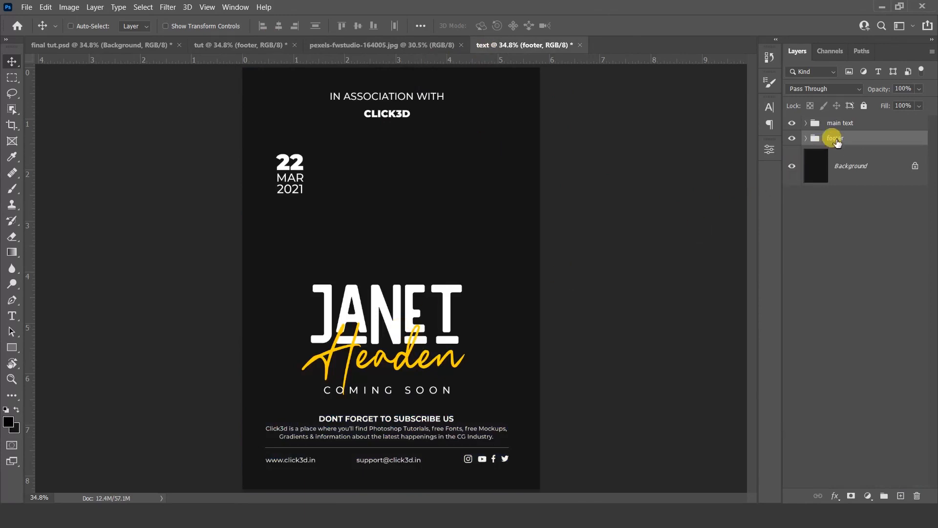
pyautogui.click(850, 123)
pyautogui.moveTo(329, 254); pyautogui.dragTo(320, 226)
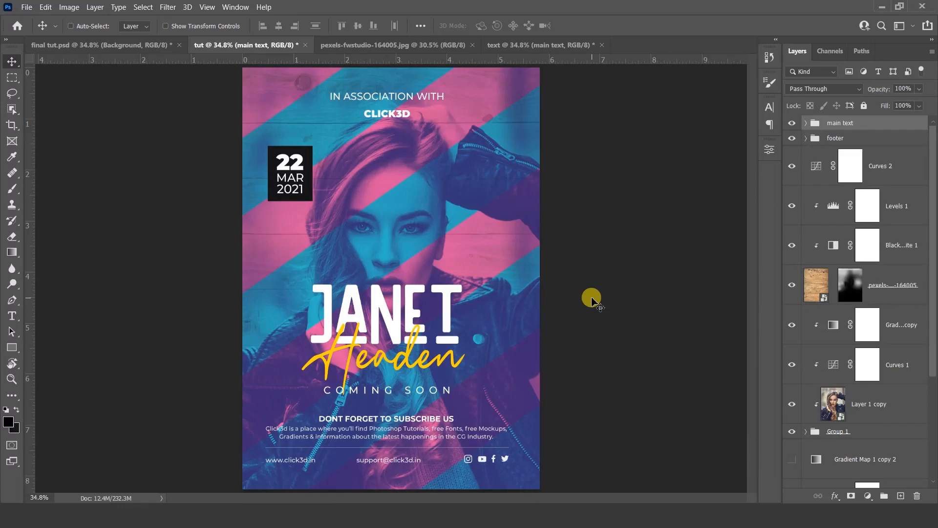
# Step: Add a new topmost layer named noise and fill it with 50% Gray at 100% opacity
pyautogui.click(901, 496)
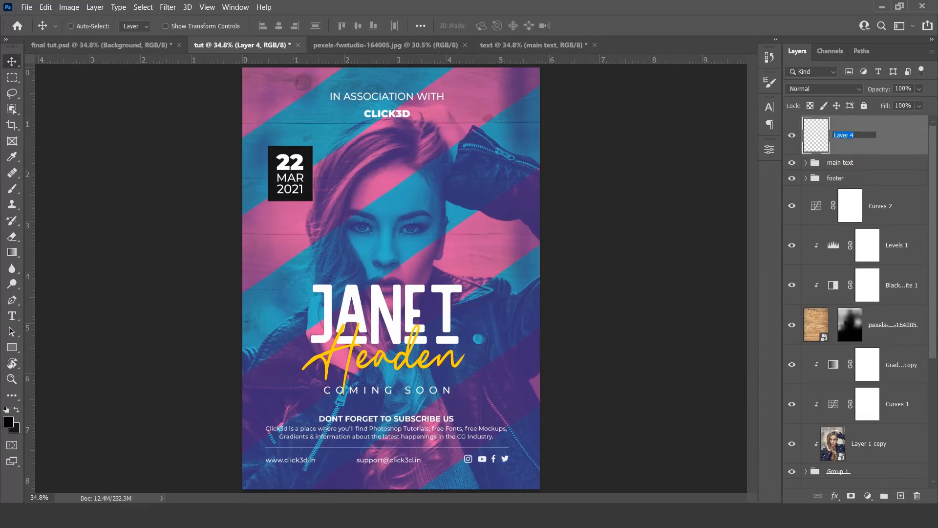
pyautogui.write('noise')
pyautogui.click(852, 140)
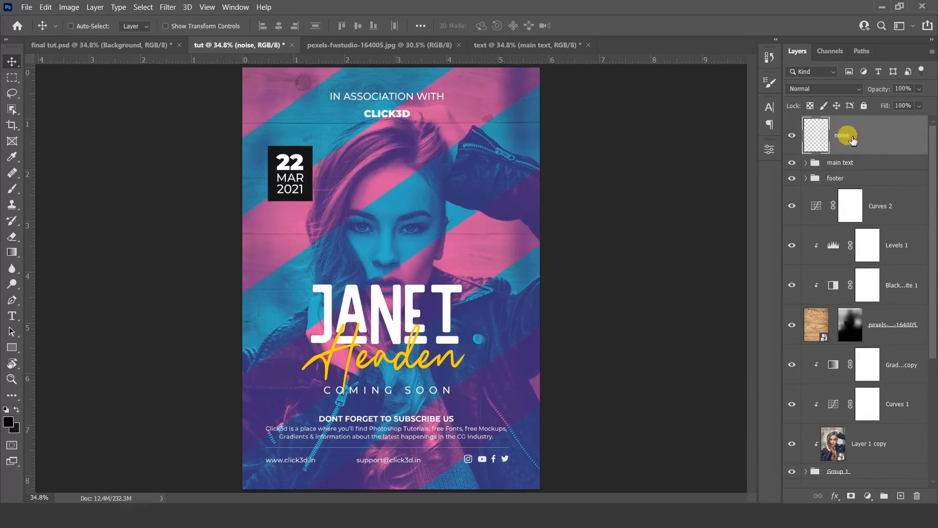
pyautogui.hotkey('shift', 'F5')
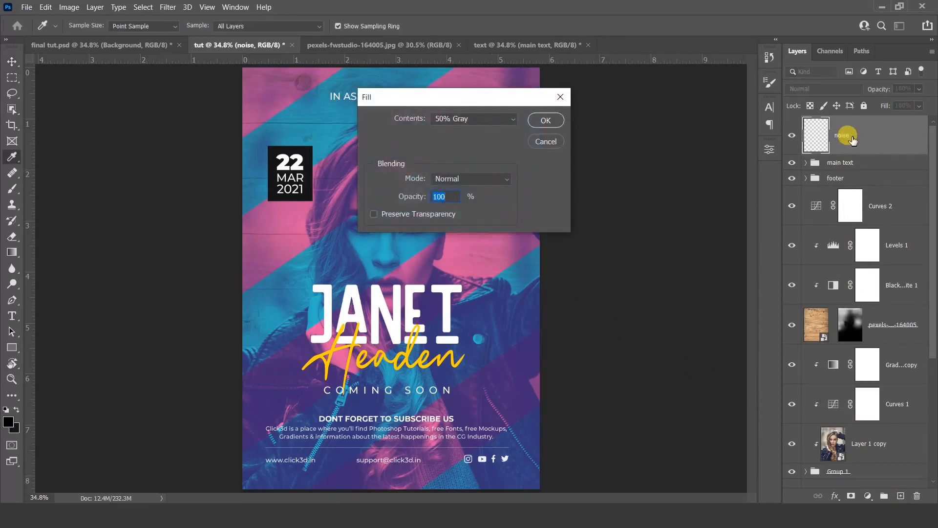
pyautogui.click(555, 125)
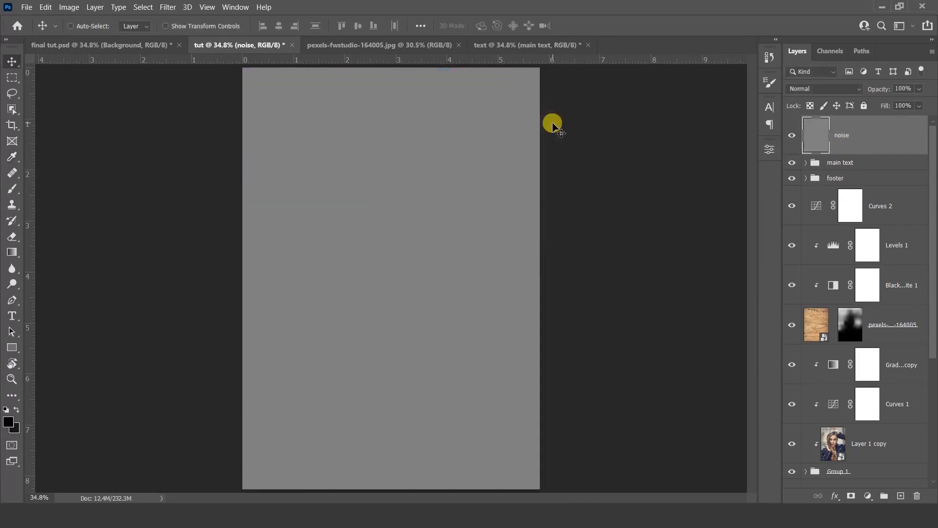
# Step: Apply the Add Noise filter to the noise layer with an amount of 10%, Gaussian distribution and Monochromatic
pyautogui.click(167, 7)
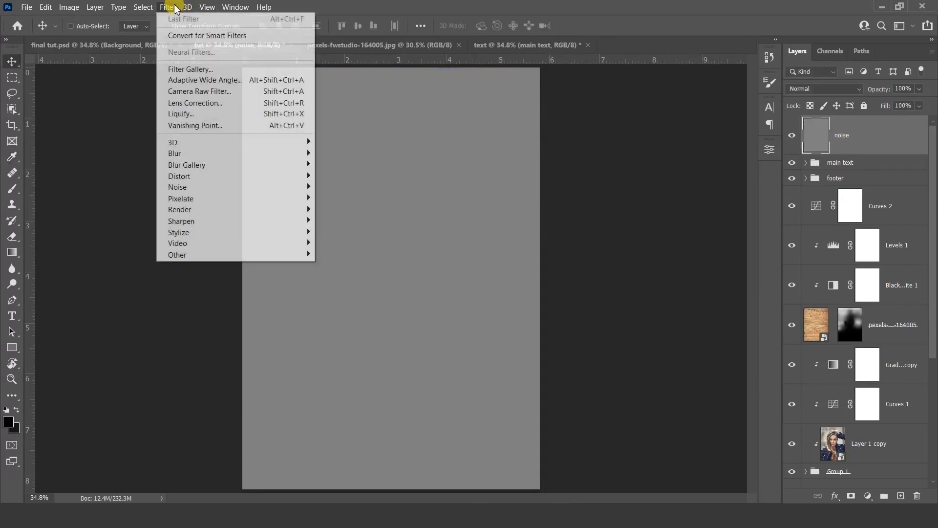
pyautogui.moveTo(227, 188)
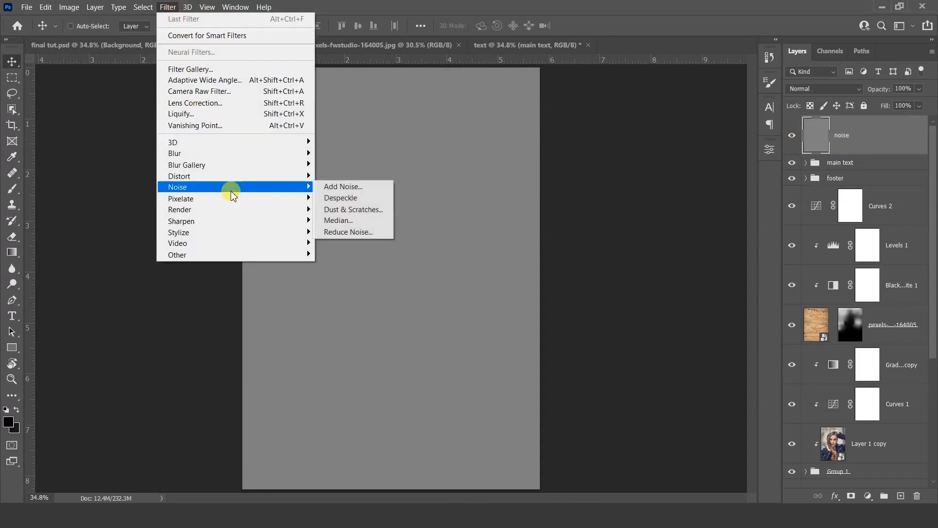
pyautogui.click(341, 186)
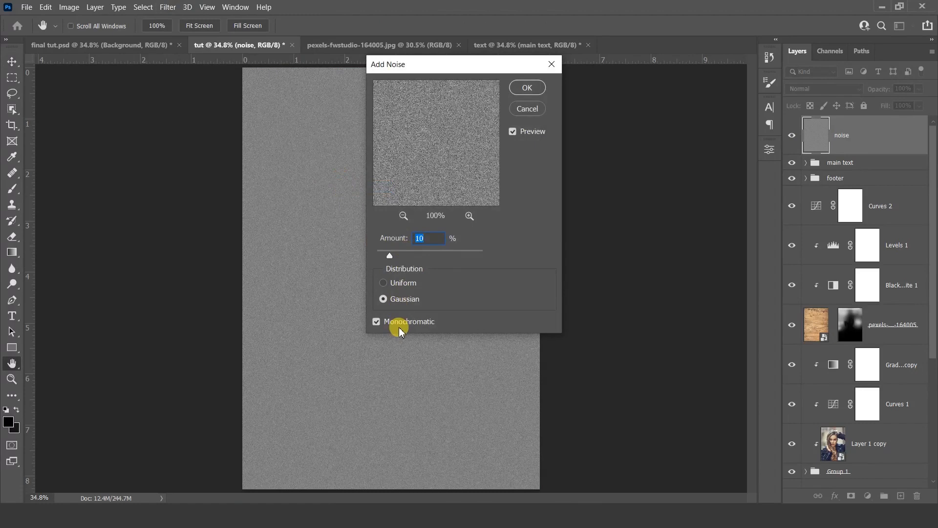
pyautogui.click(527, 88)
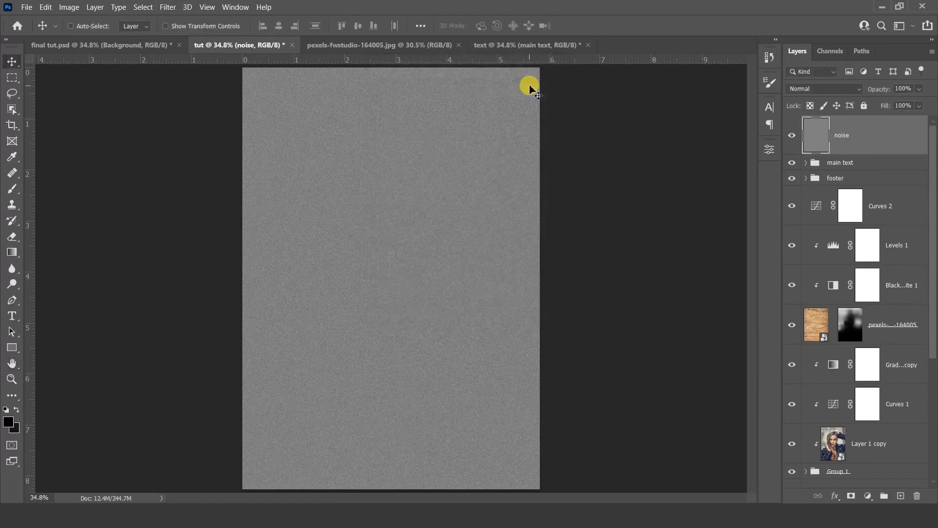
# Step: Blur the noise layer with a 2.5-pixel Gaussian Blur and set its blend mode to Overlay
pyautogui.click(167, 7)
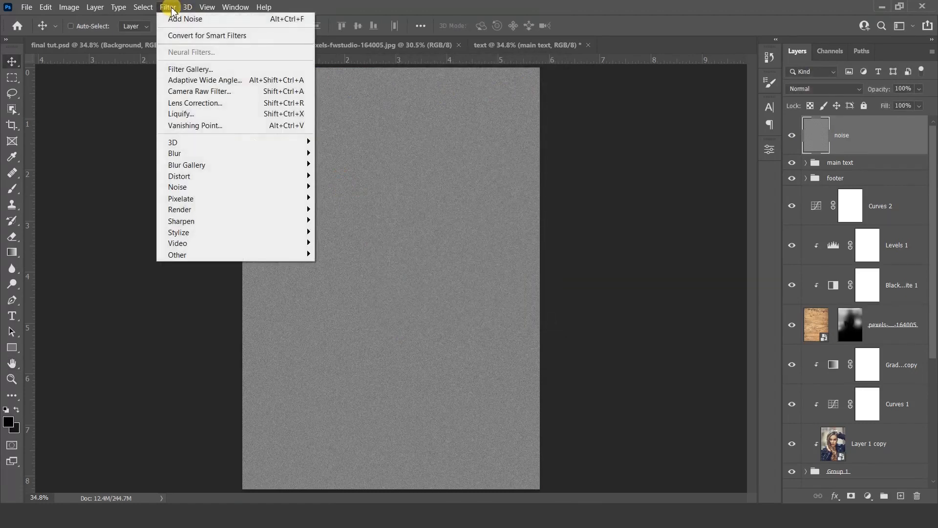
pyautogui.moveTo(270, 152)
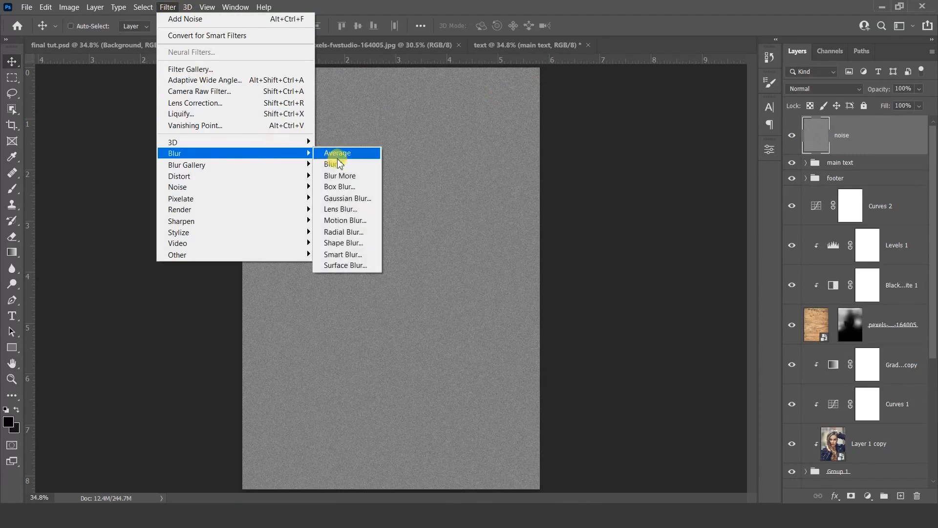
pyautogui.click(349, 199)
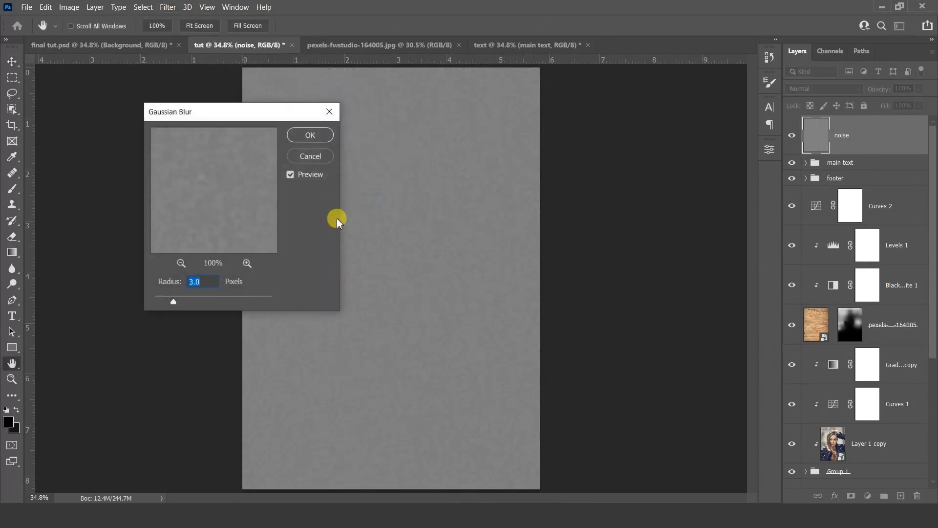
pyautogui.doubleClick(204, 282)
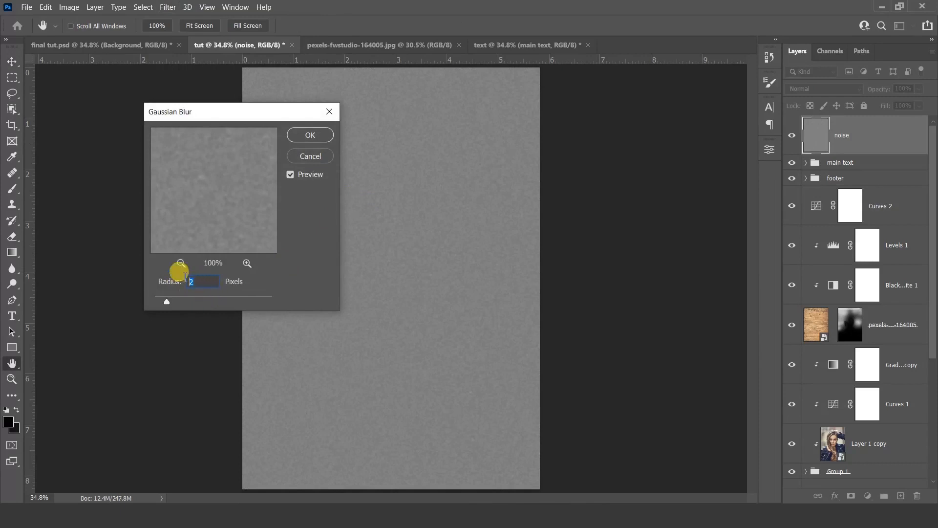
pyautogui.write('2.5')
pyautogui.click(323, 134)
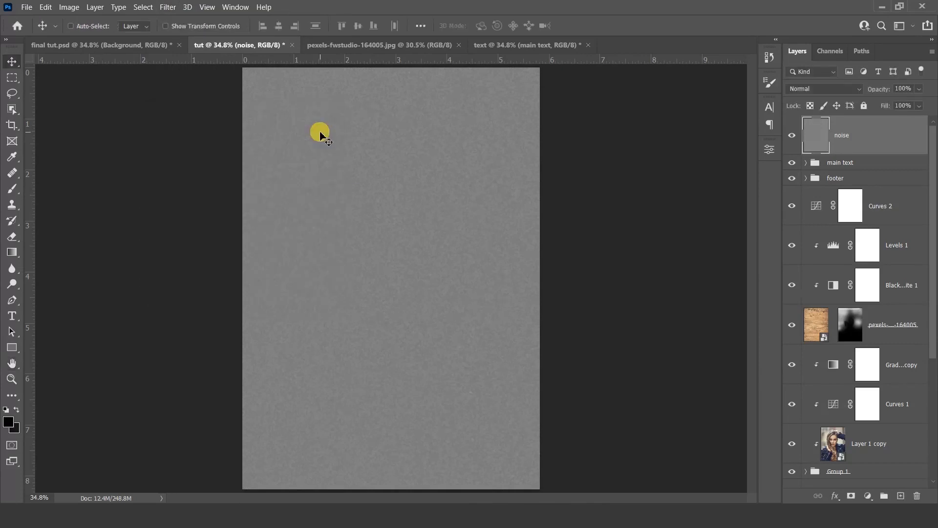
pyautogui.click(797, 89)
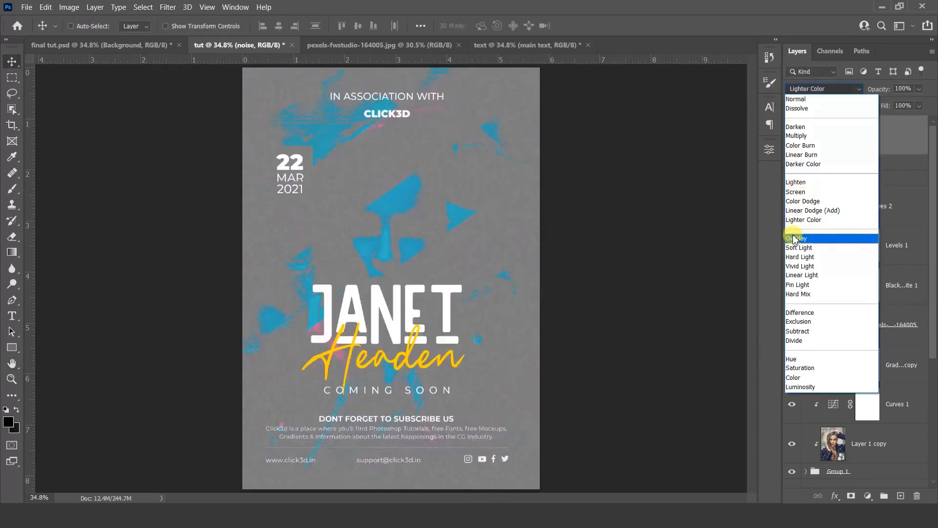
pyautogui.click(794, 238)
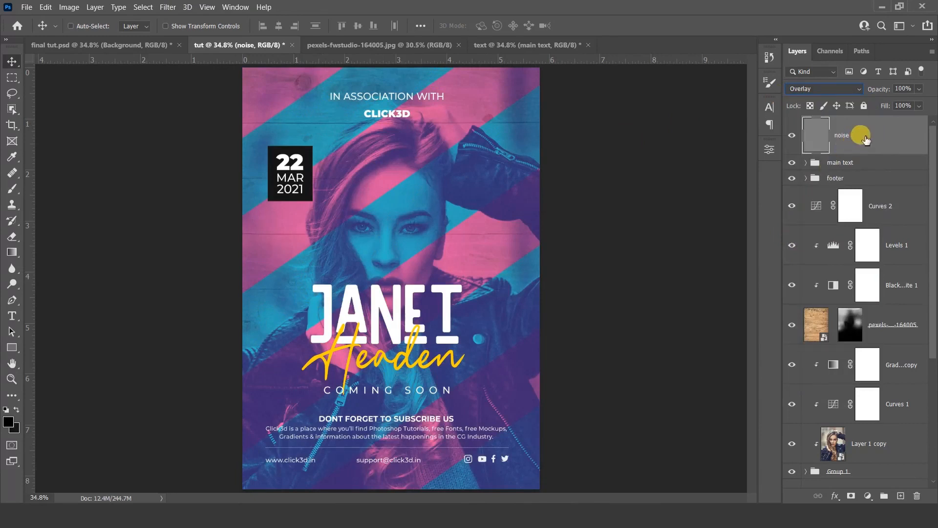
# Step: Add a new layer above noise, fill it with the near-black background color and give it a layer mask
pyautogui.click(901, 496)
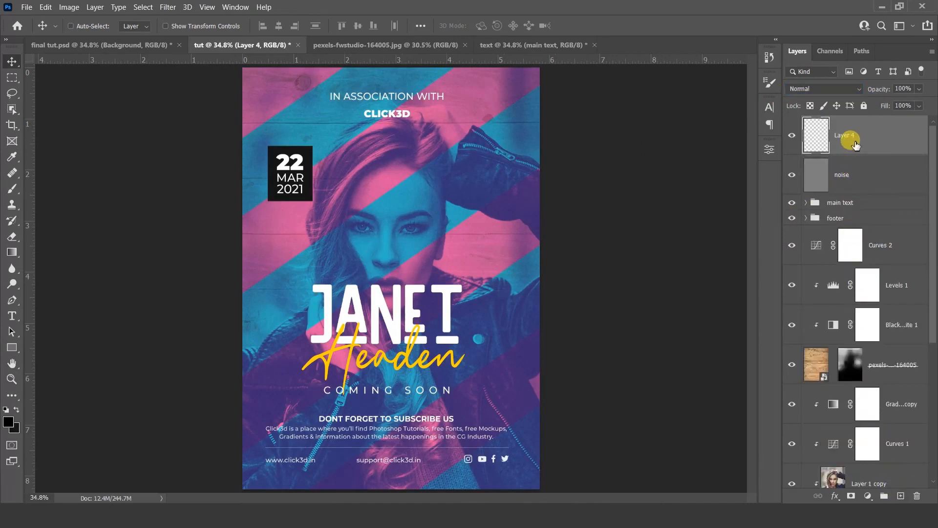
pyautogui.hotkey('ctrl', 'BackSpace')
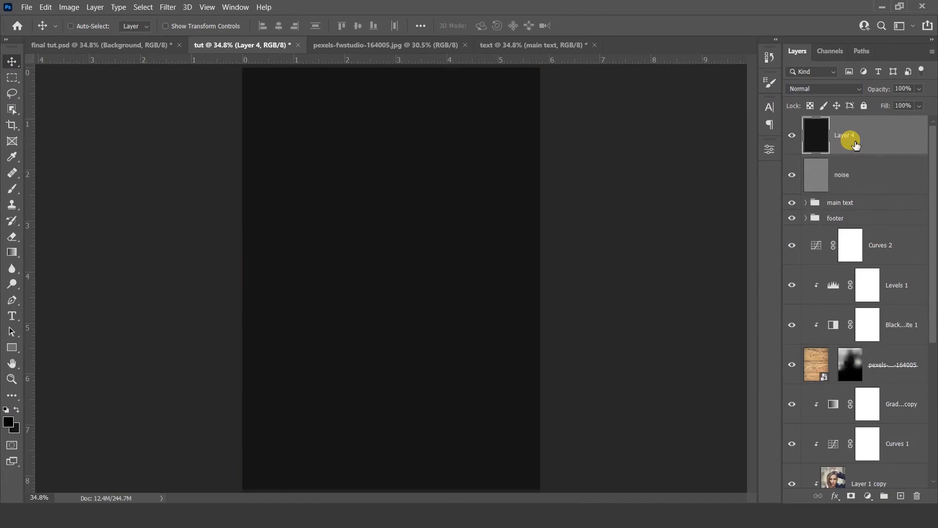
pyautogui.click(851, 496)
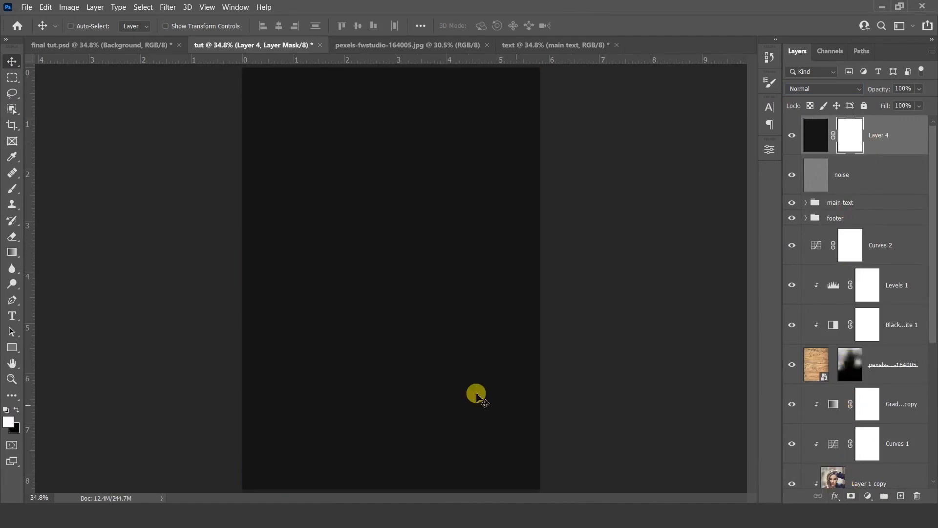
# Step: Paint a black dab at the centre of Layer 4's mask with a soft 2400-pixel brush at 100% flow
pyautogui.click(12, 191)
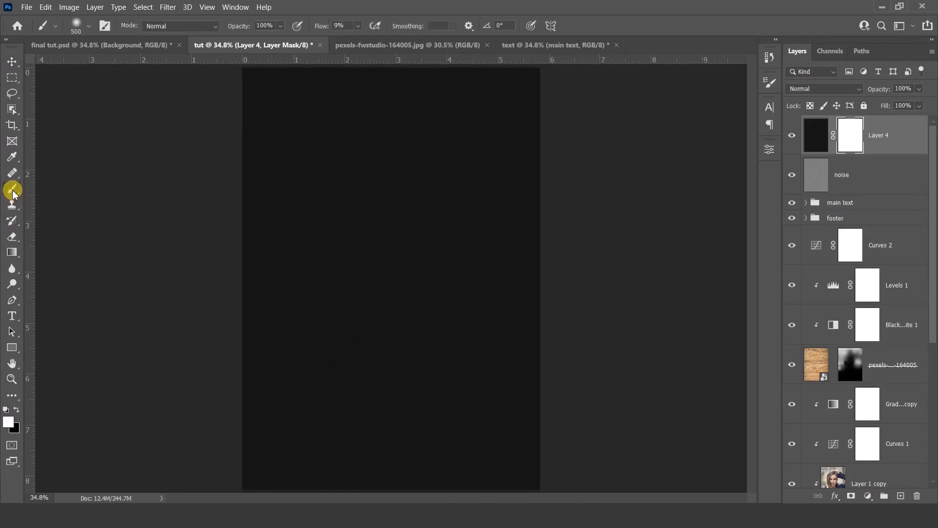
pyautogui.click(358, 26)
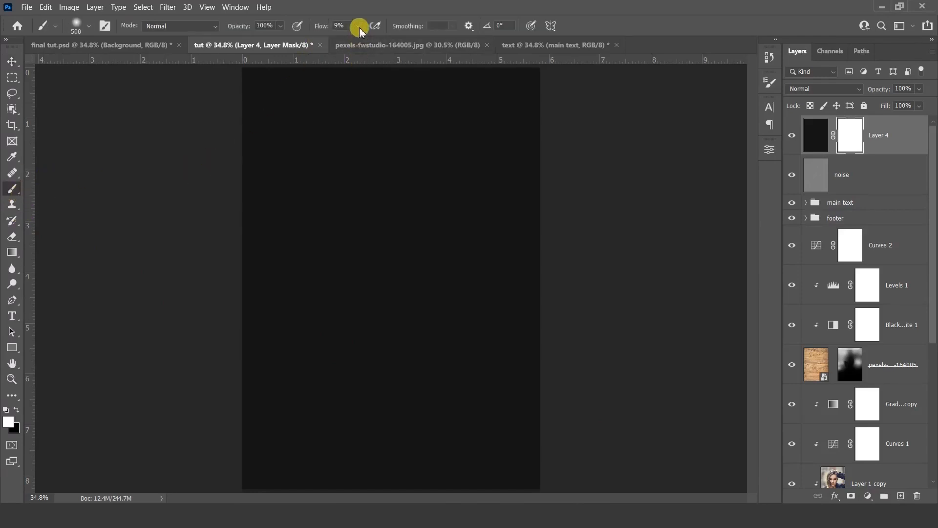
pyautogui.moveTo(359, 37); pyautogui.dragTo(434, 42)
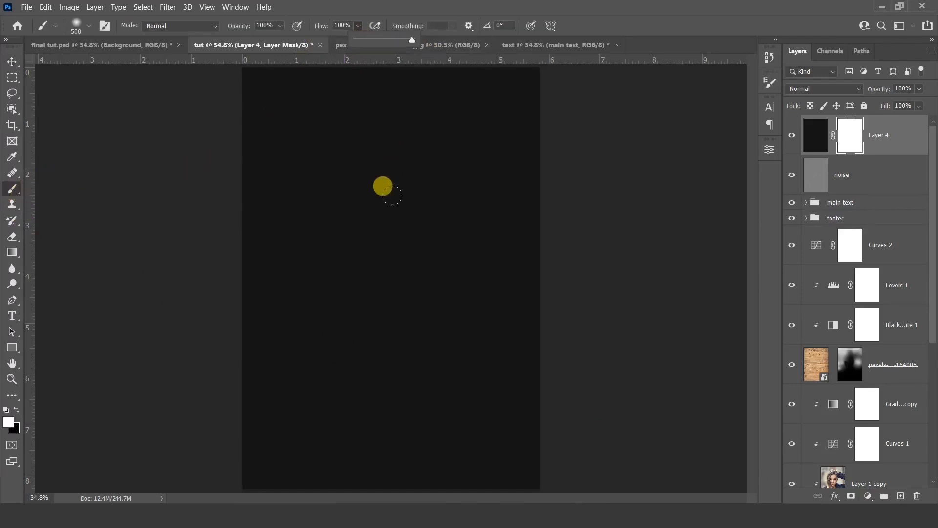
pyautogui.click(362, 190)
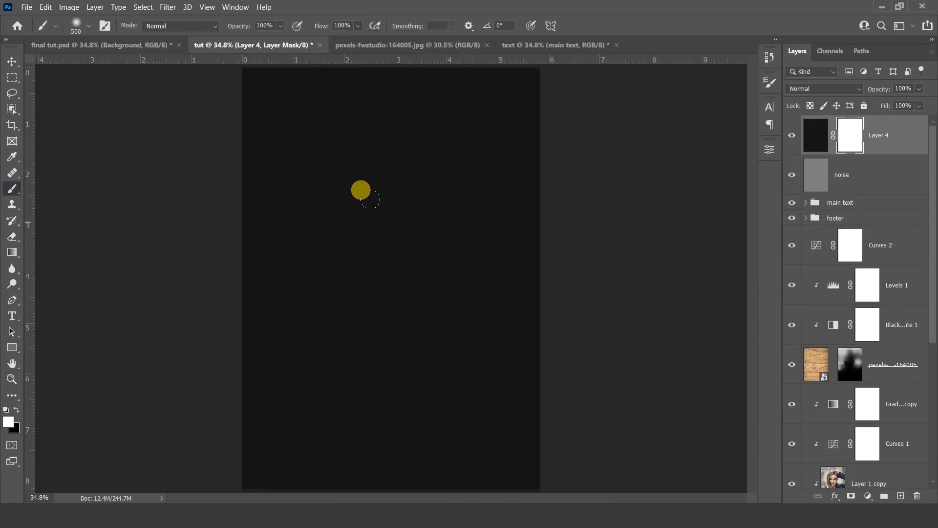
pyautogui.press(']')
pyautogui.press(']')
pyautogui.press(']')
pyautogui.press(']')
pyautogui.press(']')
pyautogui.press(']')
pyautogui.press(']')
pyautogui.press(']')
pyautogui.press(']')
pyautogui.press(']')
pyautogui.press(']')
pyautogui.press(']')
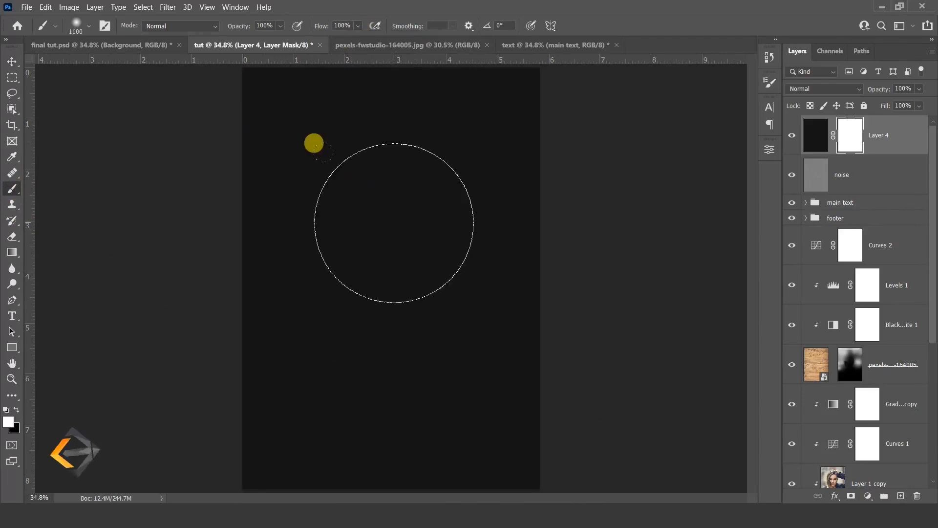
pyautogui.press(']')
pyautogui.press(']')
pyautogui.press(']')
pyautogui.press(']')
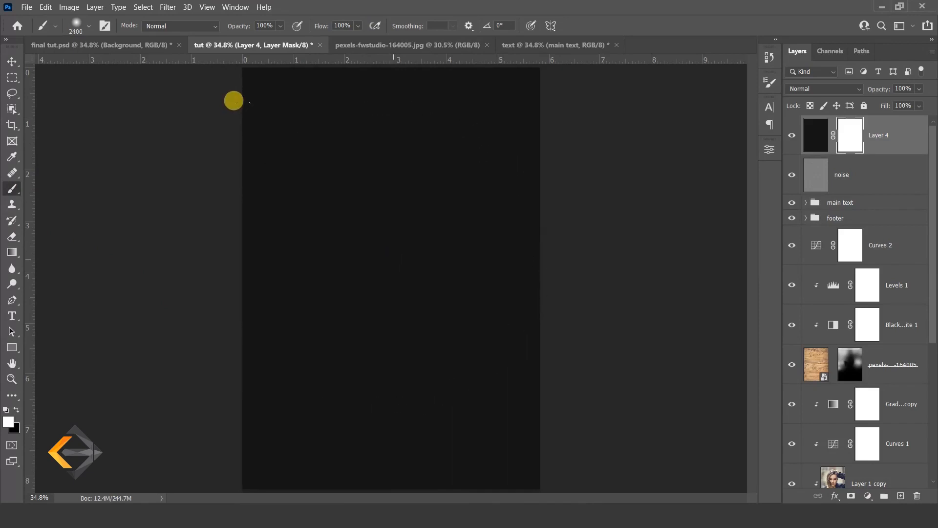
pyautogui.press('x')
pyautogui.click(393, 260)
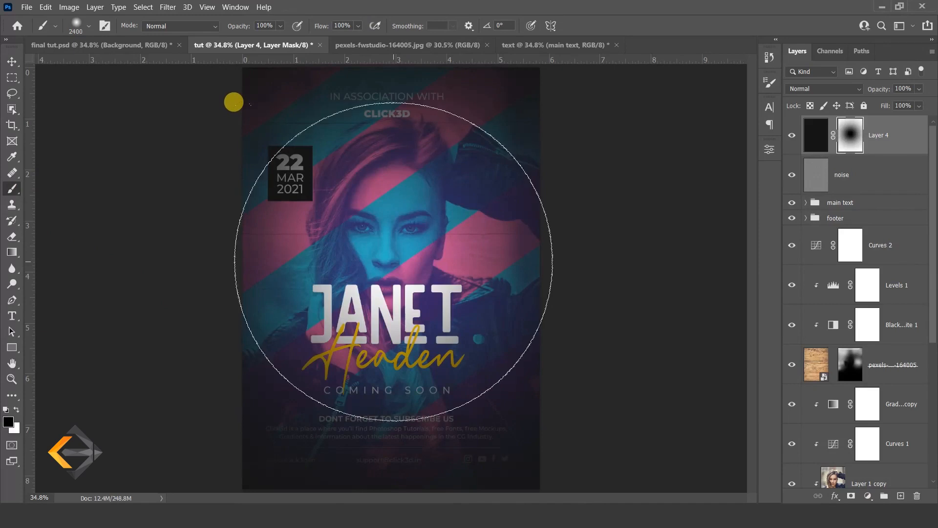
# Step: Add another black dab at the centre of Layer 4's mask and reduce the brush size to 1500 pixels
pyautogui.click(394, 260)
pyautogui.press('[')
pyautogui.press('[')
pyautogui.press('[')
pyautogui.press('[')
pyautogui.press('[')
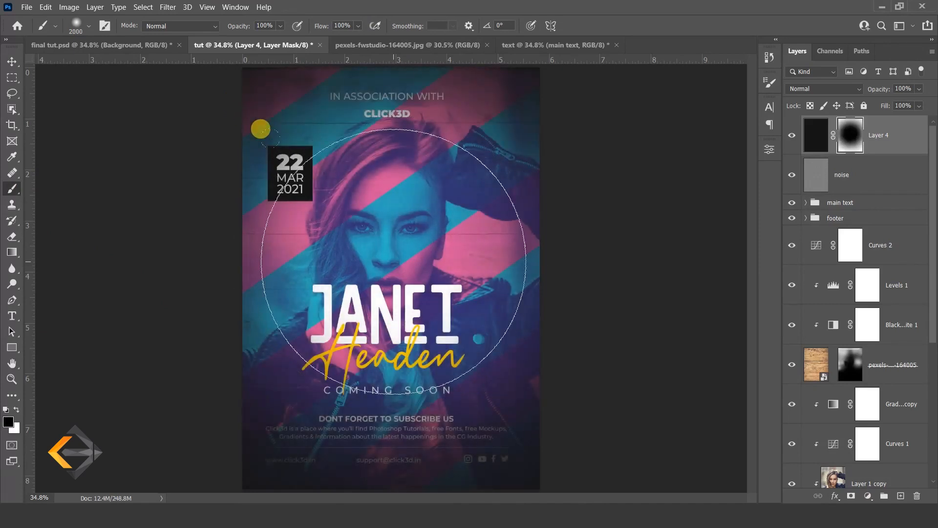
pyautogui.press('[')
pyautogui.press('[')
pyautogui.press('[')
pyautogui.press('[')
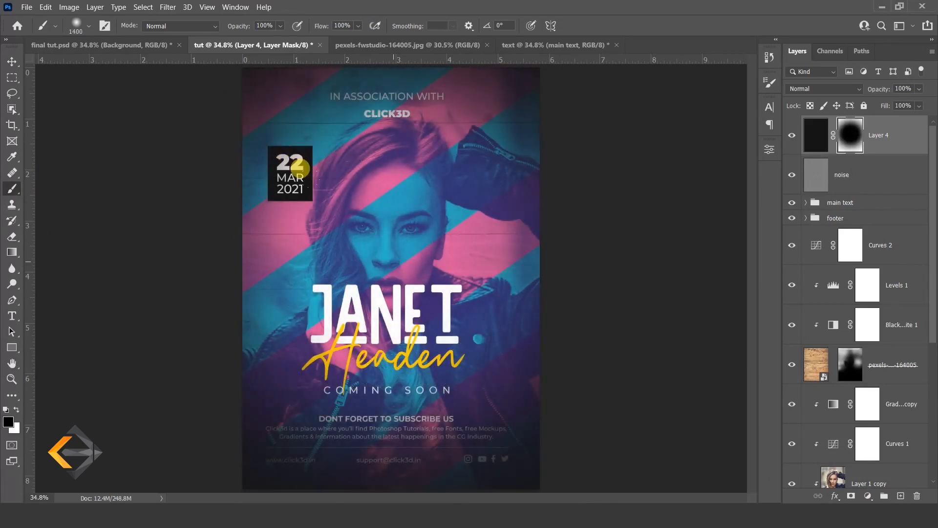
pyautogui.press(']')
pyautogui.press(']')
pyautogui.press(']')
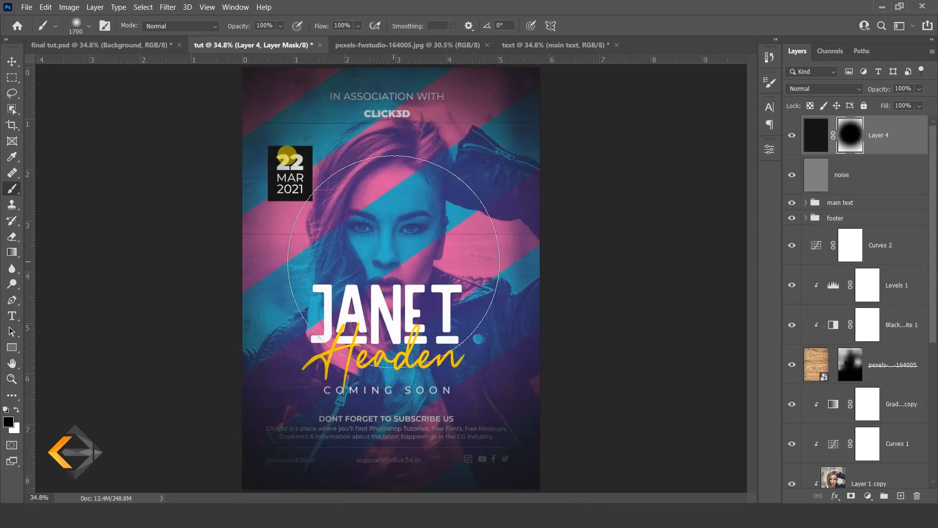
pyautogui.press('[')
pyautogui.press('[')
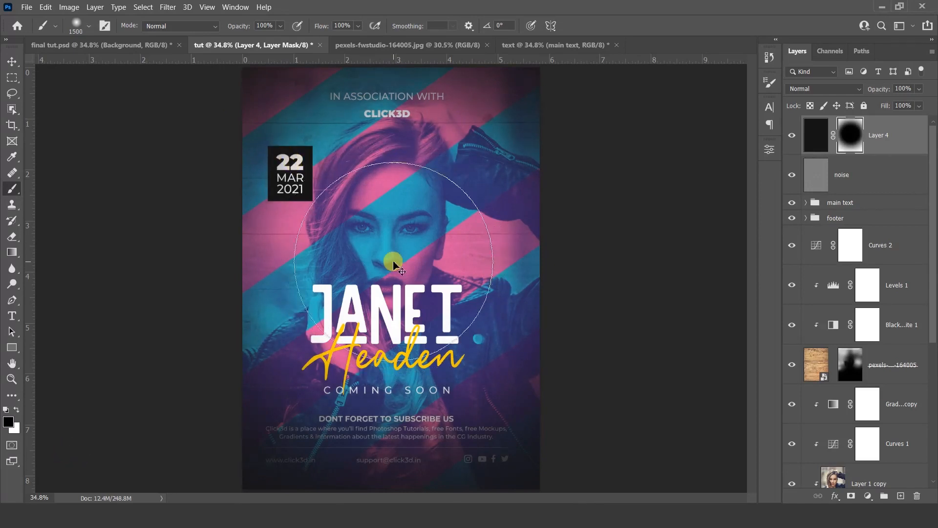
pyautogui.press('v')
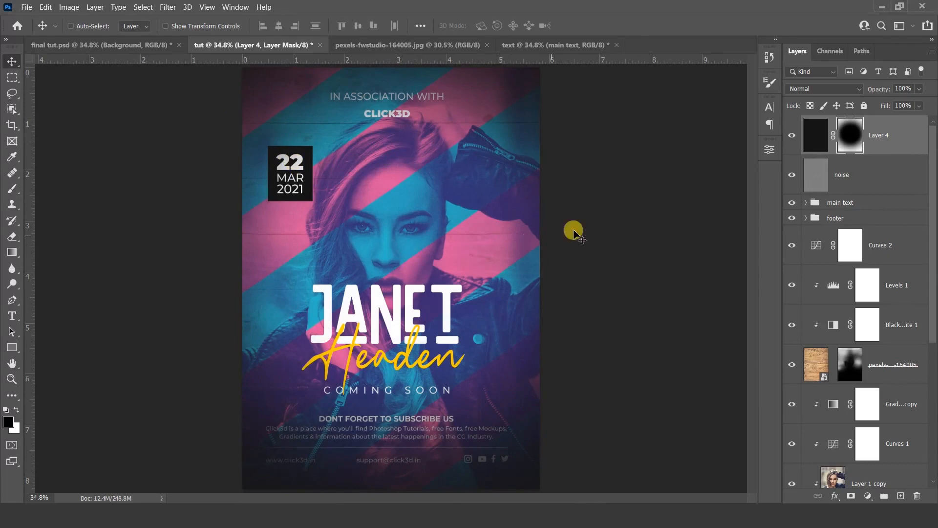
# Step: Set Layer 4's opacity to 60%
pyautogui.click(919, 90)
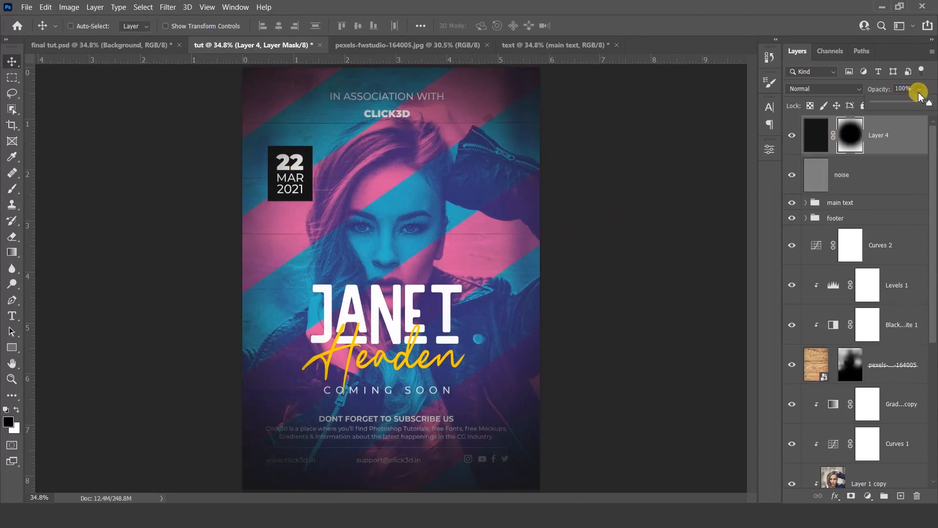
pyautogui.click(902, 89)
pyautogui.write('60')
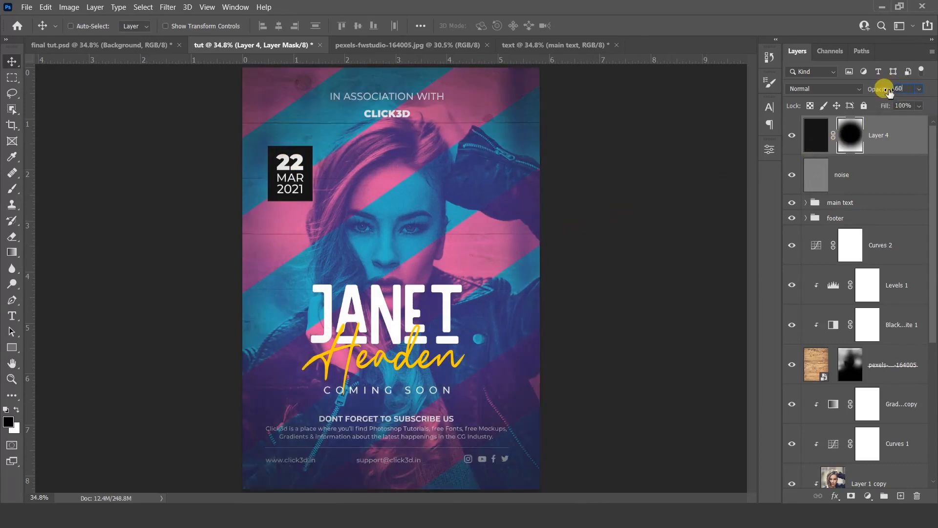
# Step: Move the main text and footer groups together above Layer 4 to the top of the layer stack
pyautogui.click(861, 204)
pyautogui.keyDown('shift'); pyautogui.click(868, 218); pyautogui.keyUp('shift')
pyautogui.moveTo(868, 218); pyautogui.dragTo(868, 133)
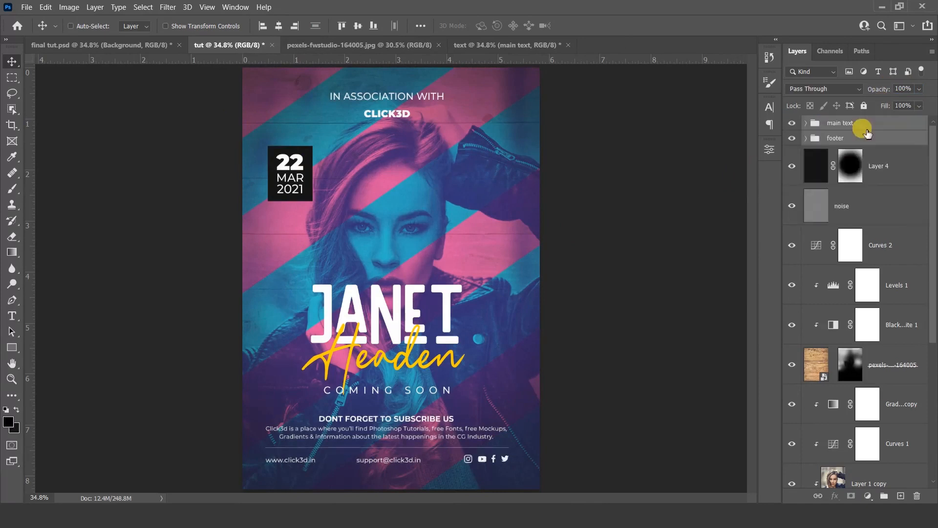
# Step: Toggle Layer 4's visibility to compare the poster with and without the dark vignette
pyautogui.click(891, 125)
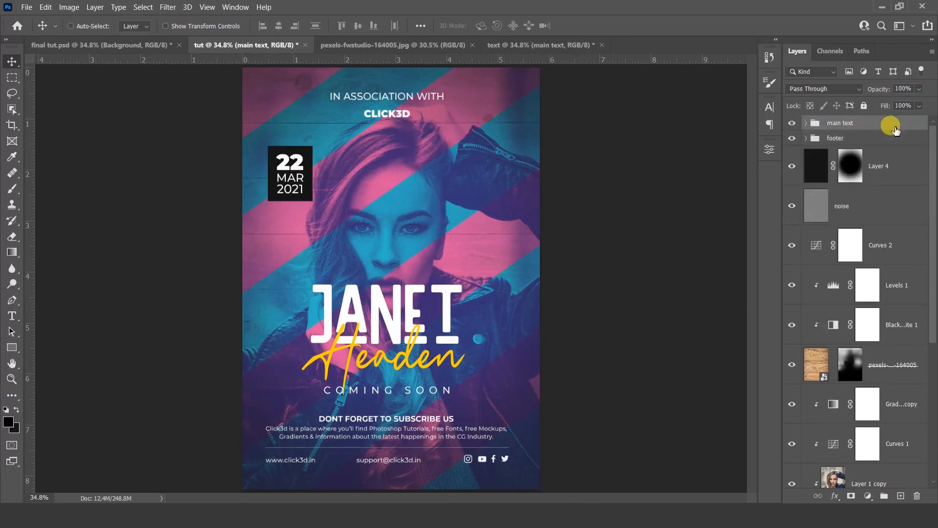
pyautogui.click(891, 174)
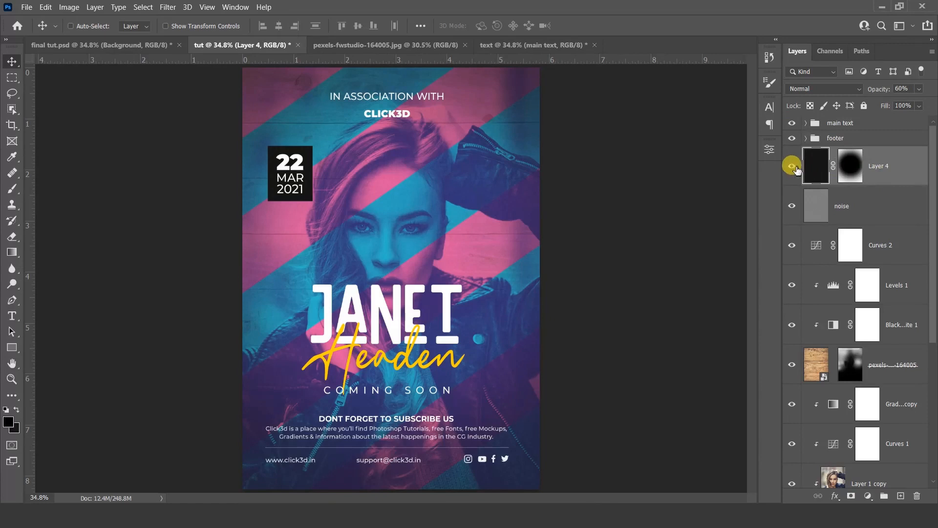
pyautogui.click(792, 166)
# Step: Stamp all visible layers into a new layer above the main text group and set its blend mode to Linear Light
pyautogui.click(878, 126)
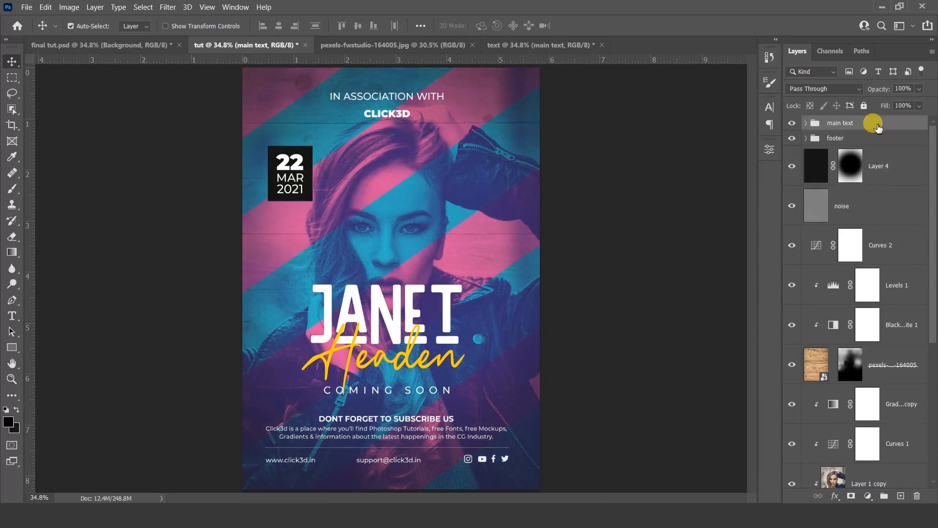
pyautogui.hotkey('ctrl', 'shift', 'alt', 'e')
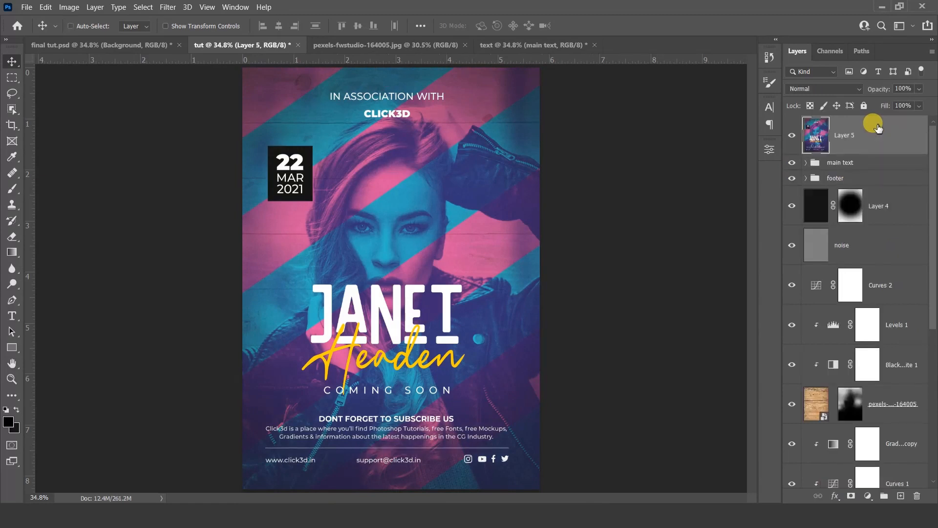
pyautogui.click(834, 90)
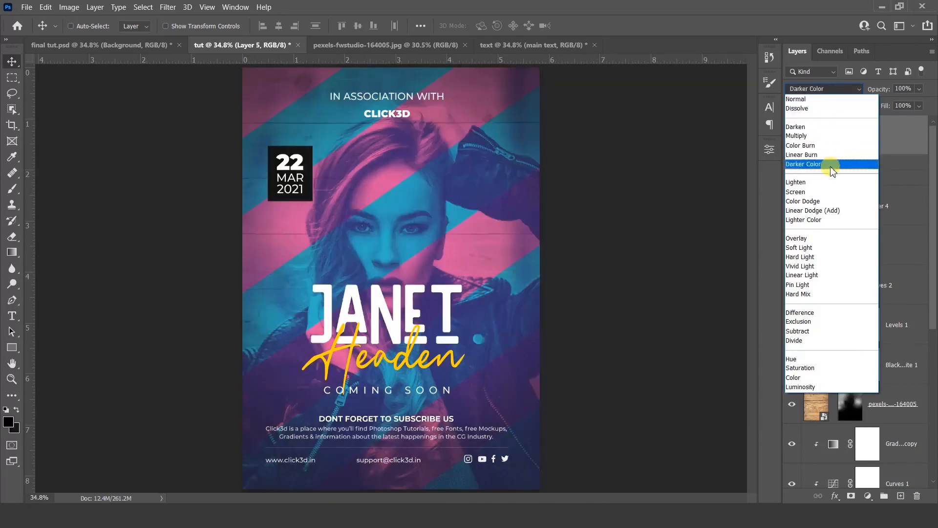
pyautogui.click(827, 276)
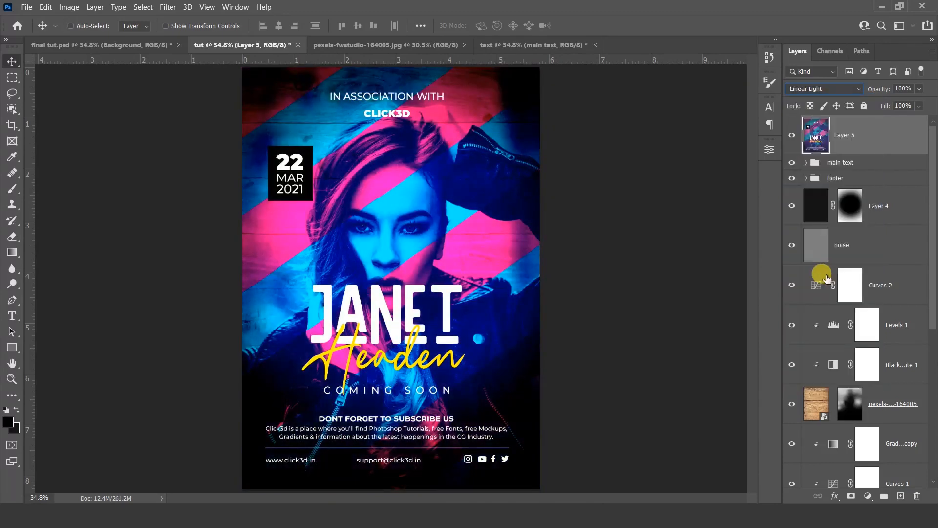
# Step: Apply a High Pass filter with a radius of 1 pixel to the stamped layer at the top of the stack
pyautogui.click(168, 8)
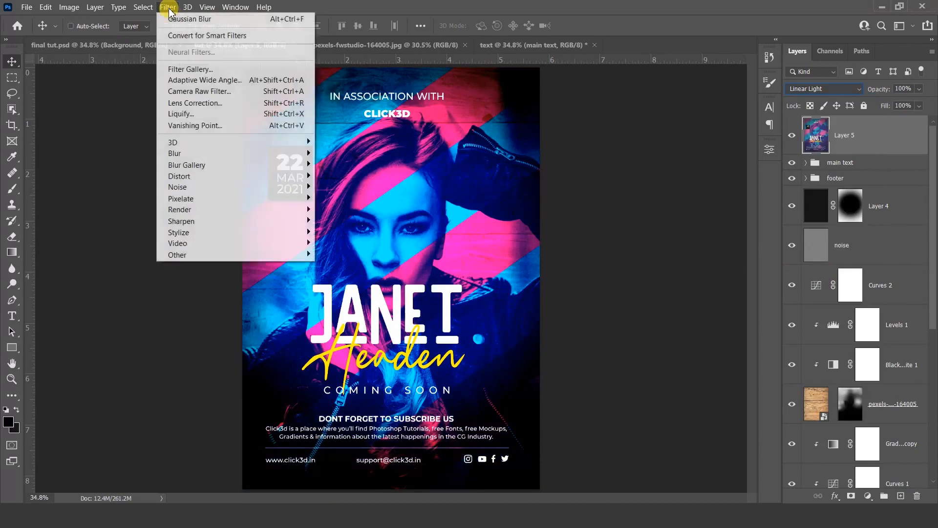
pyautogui.moveTo(207, 255)
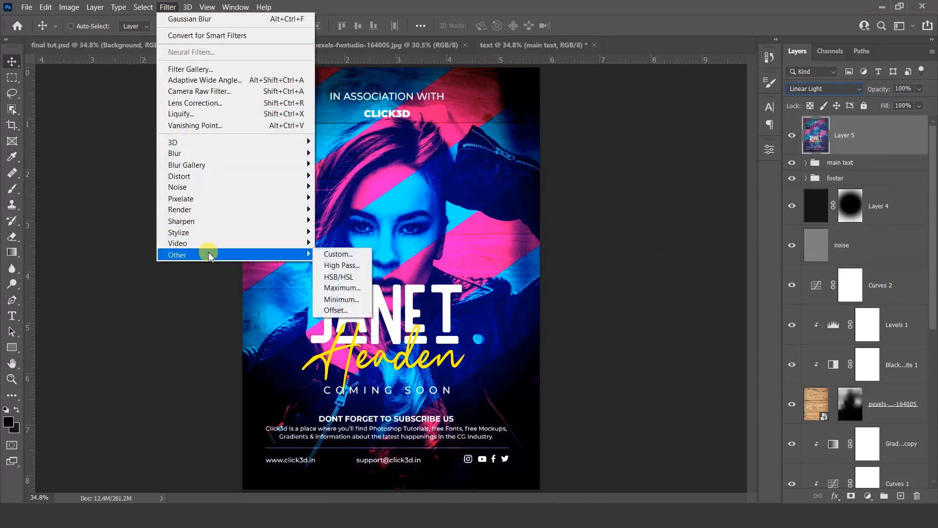
pyautogui.click(341, 264)
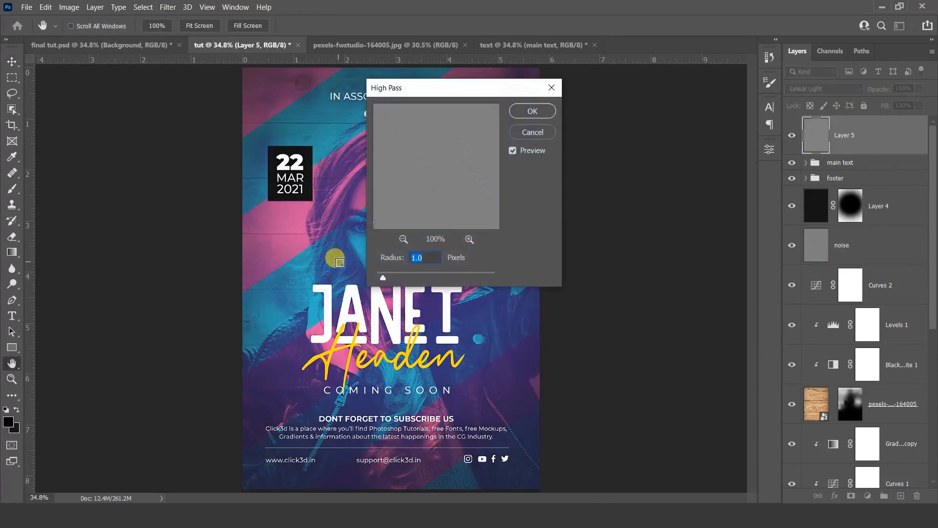
pyautogui.moveTo(463, 90); pyautogui.dragTo(596, 96)
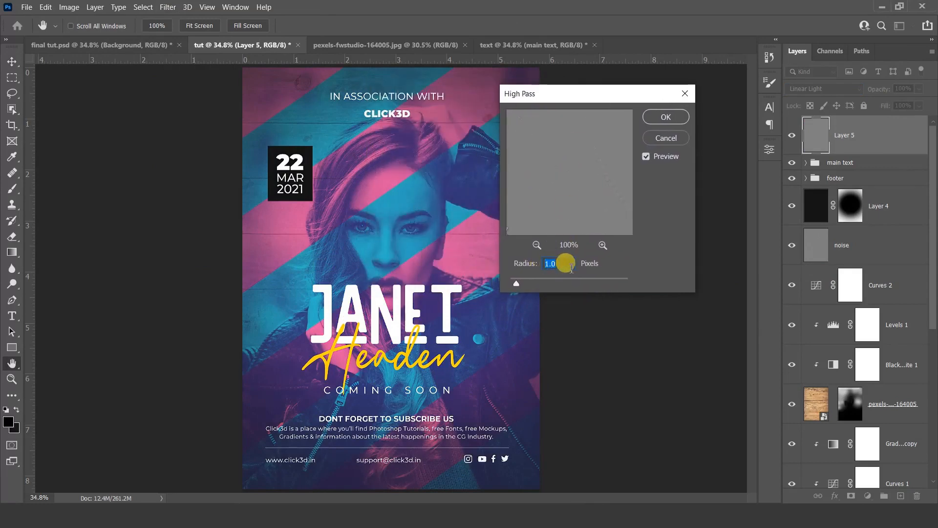
pyautogui.write('1')
pyautogui.click(665, 117)
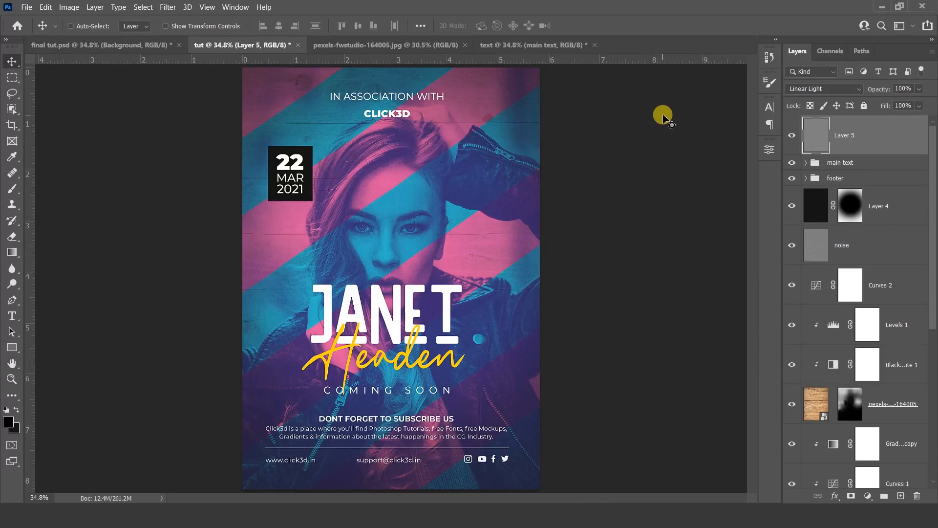